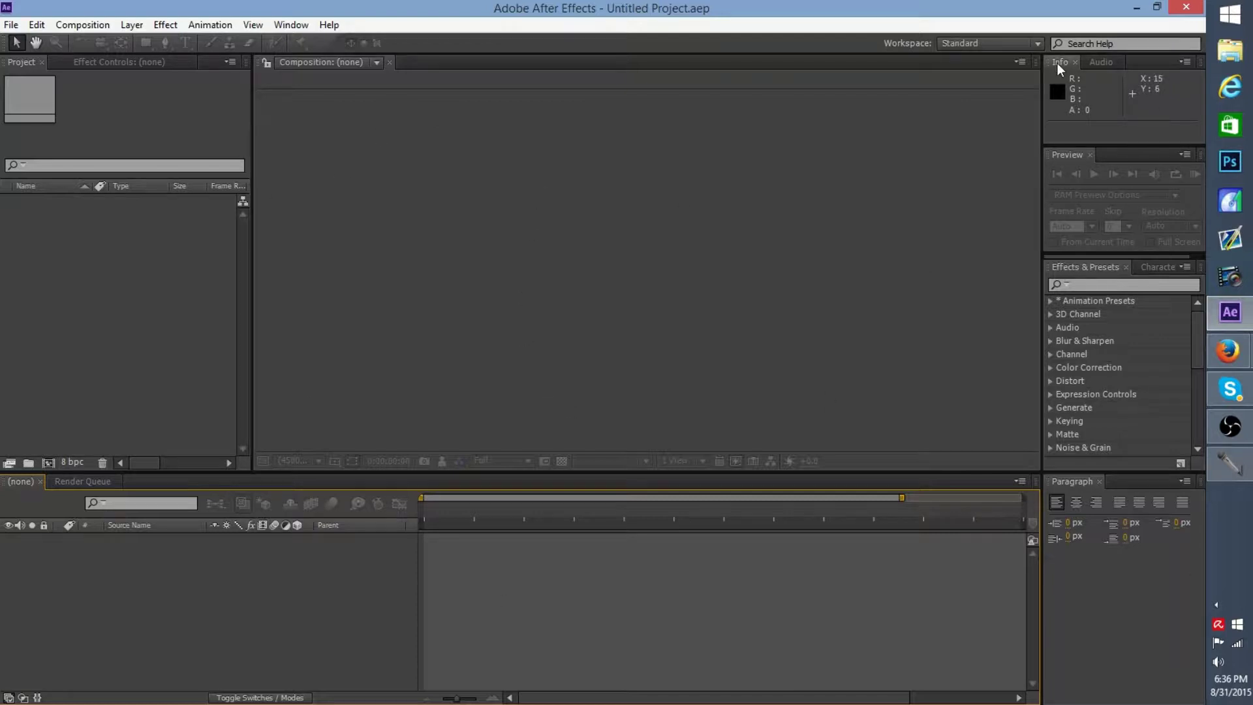
# Examine the workspace presets, Project panel options, Effect Controls, effect categories, audio meter, preview controls, timeline and paragraph settings
pyautogui.click(958, 45)
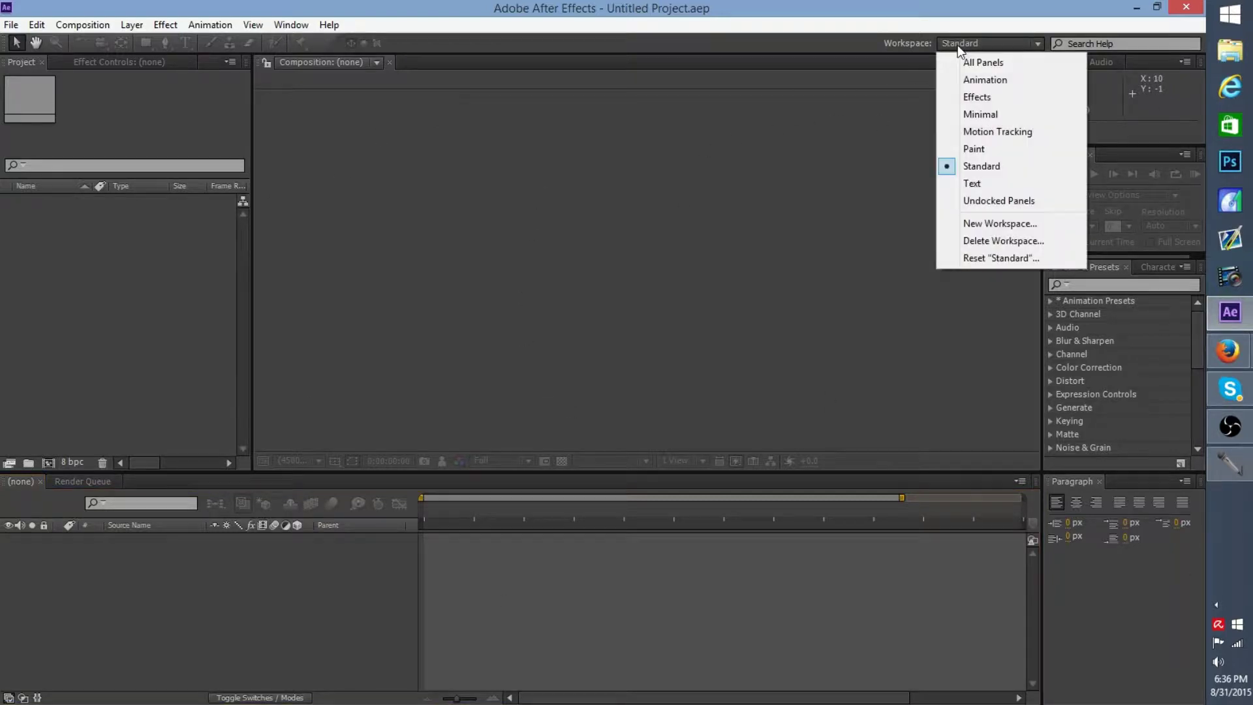
pyautogui.click(956, 42)
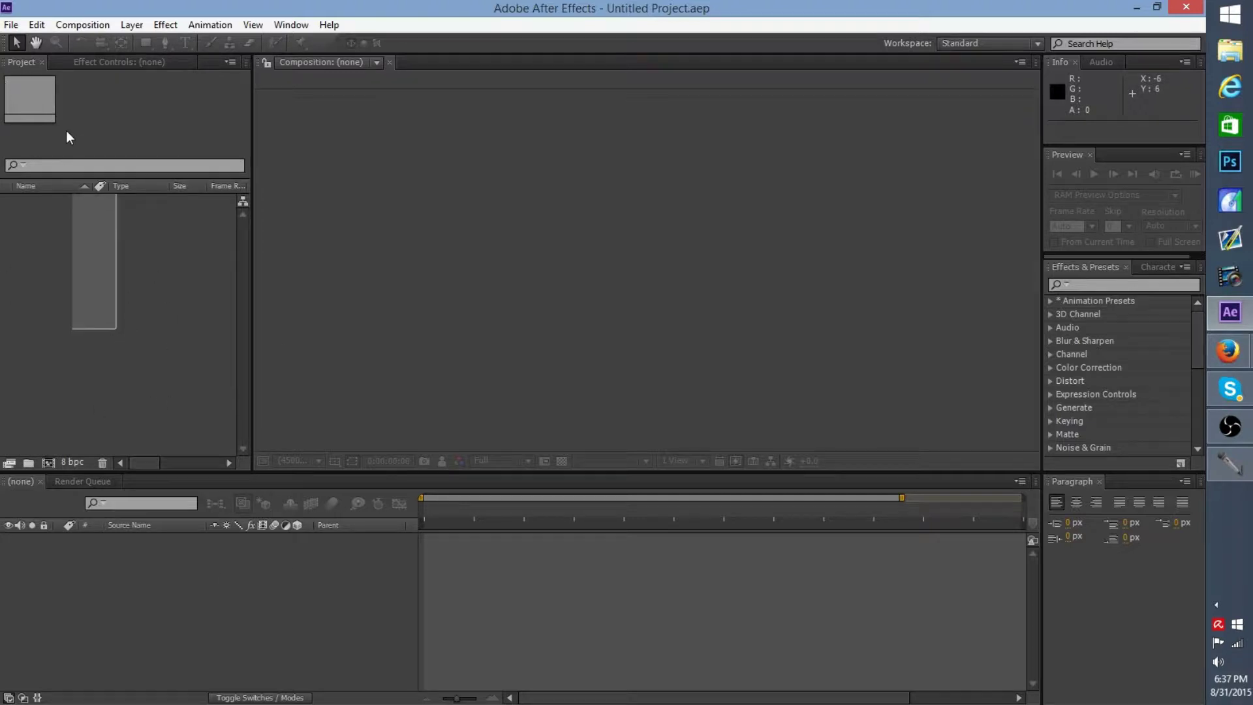
pyautogui.click(194, 301)
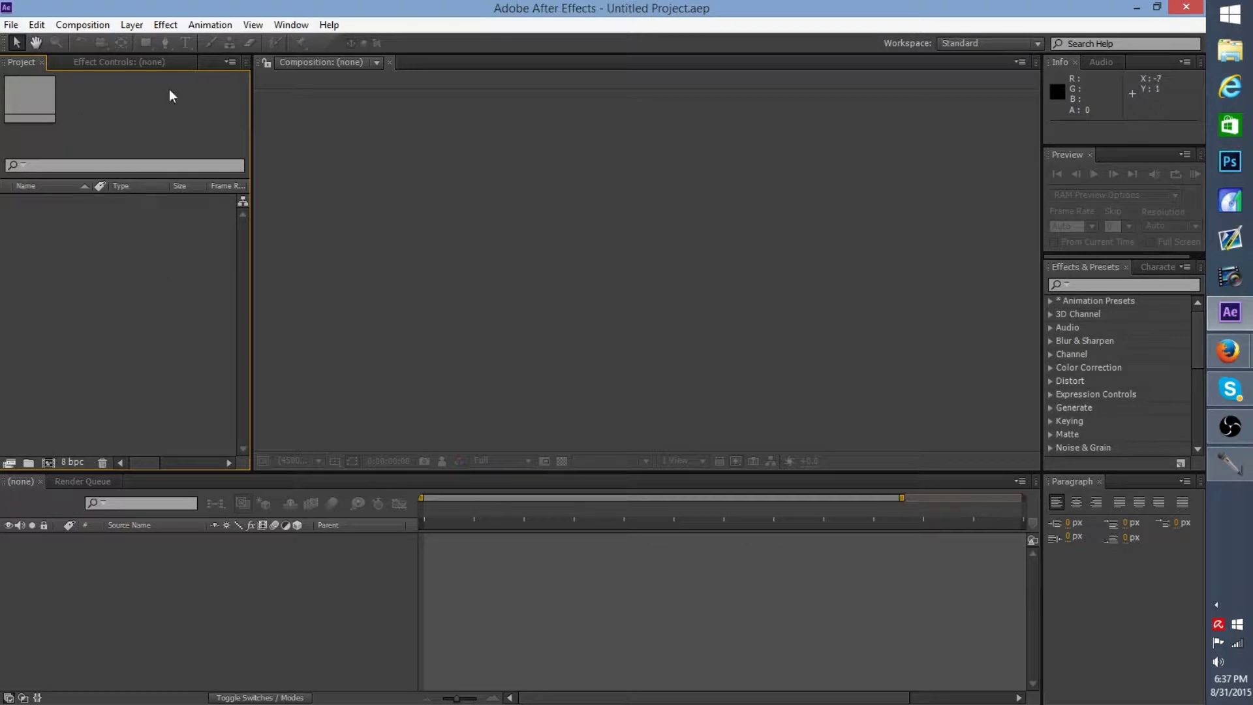
pyautogui.rightClick(126, 253)
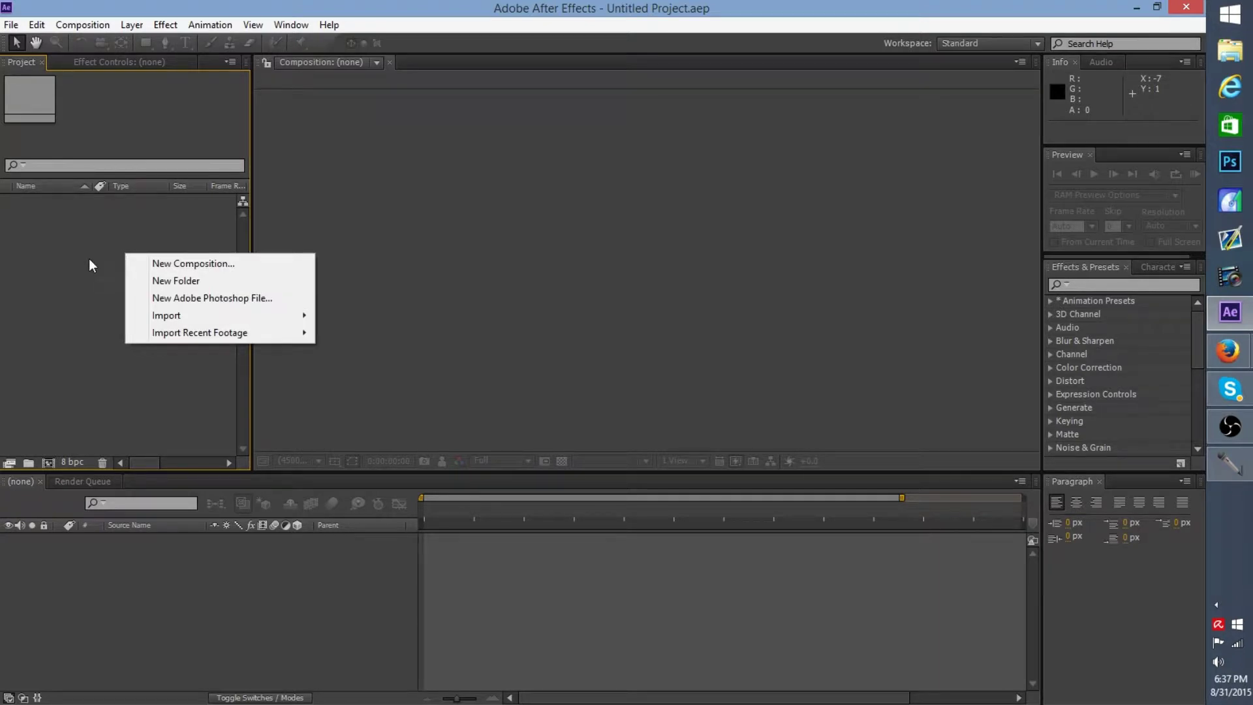
pyautogui.click(42, 245)
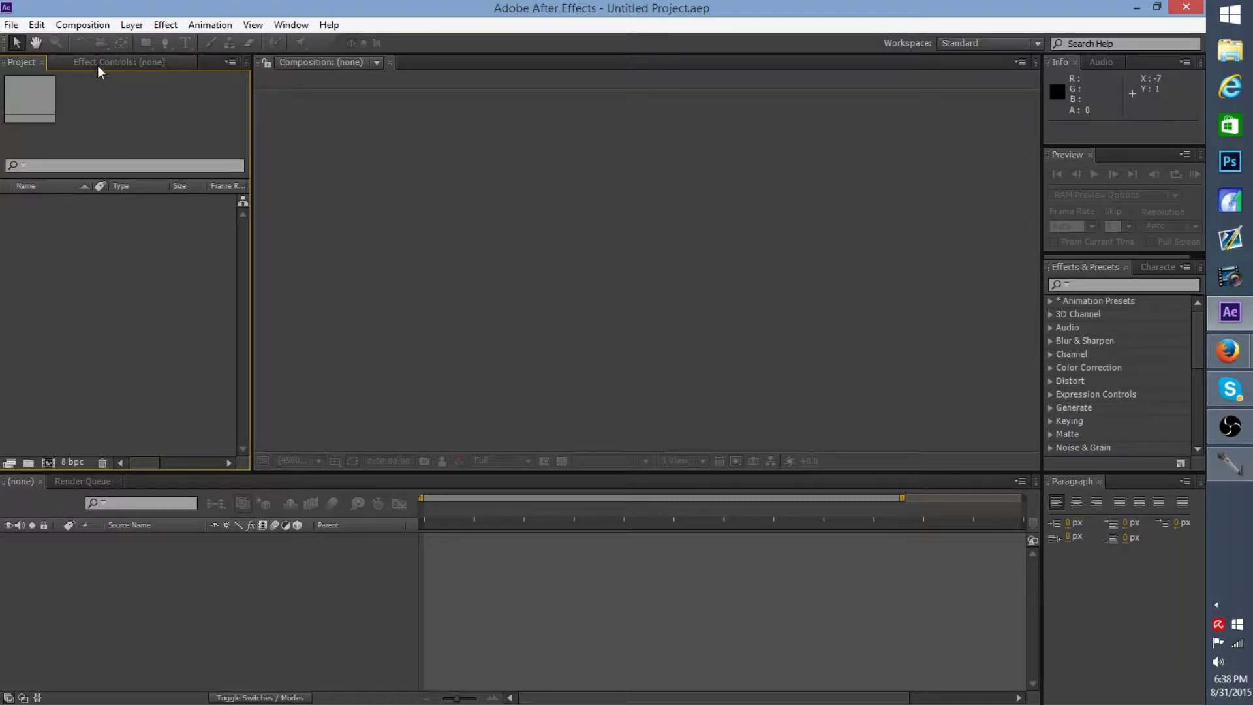
pyautogui.click(134, 65)
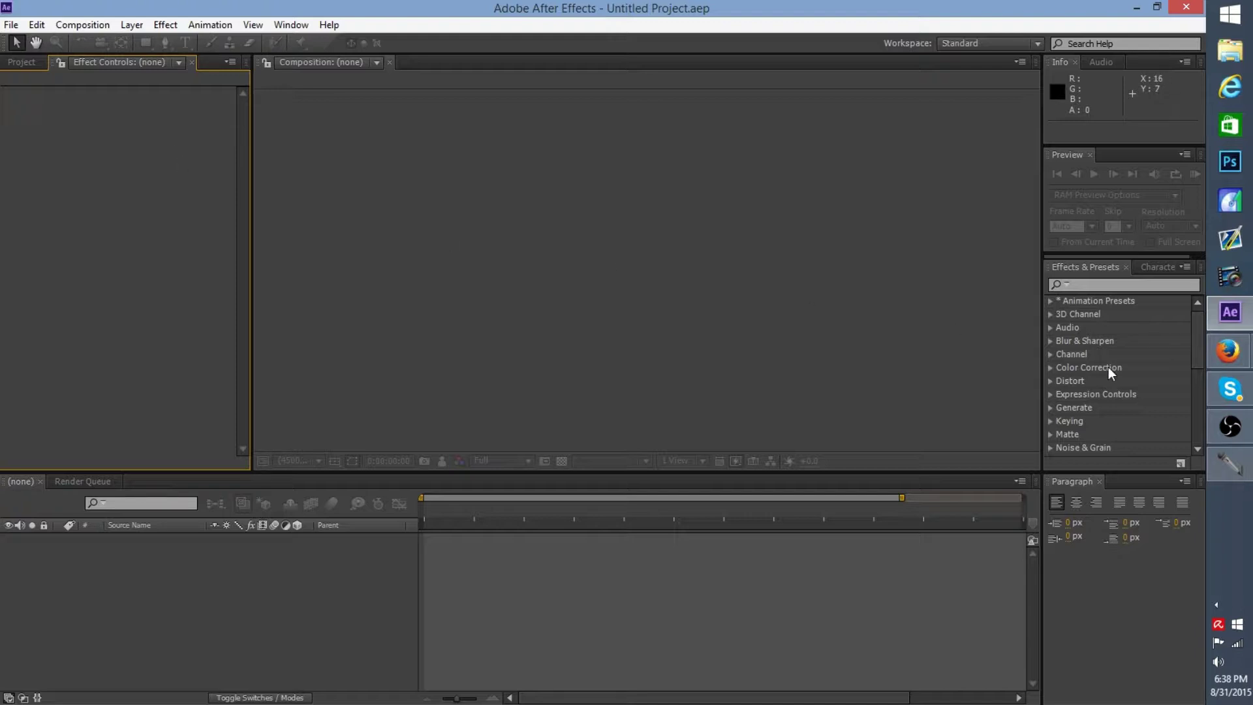
pyautogui.click(165, 25)
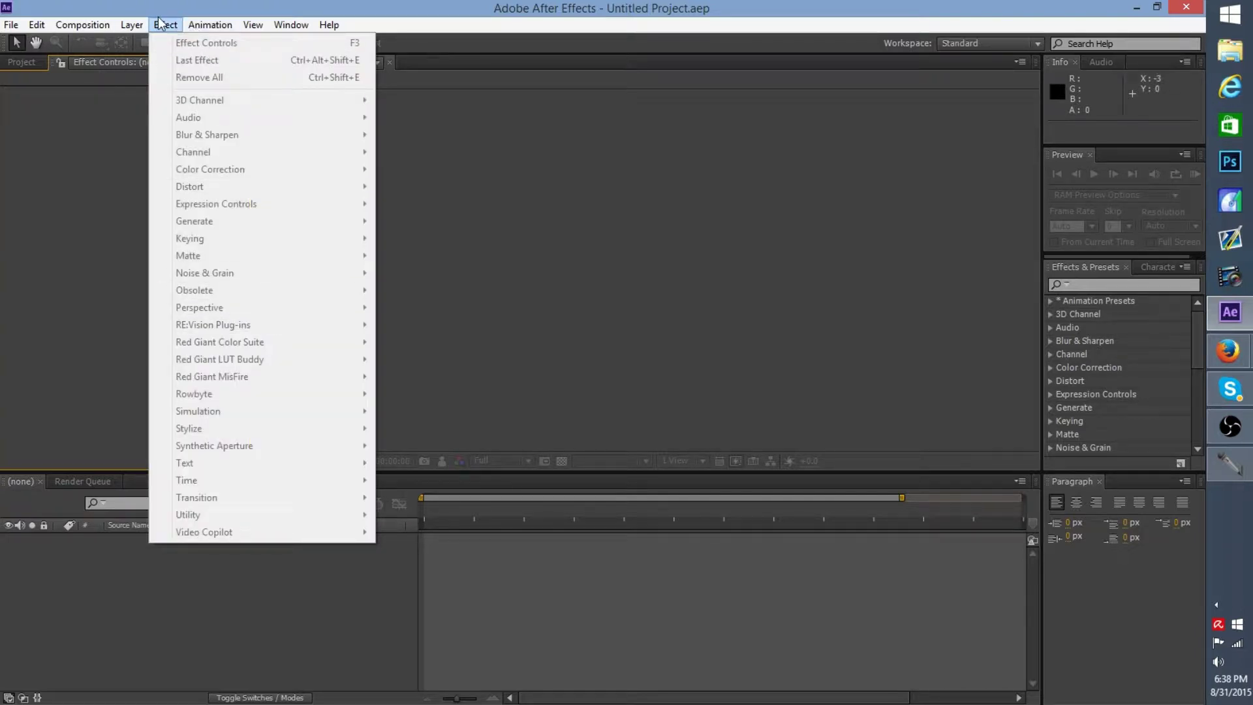
pyautogui.click(160, 43)
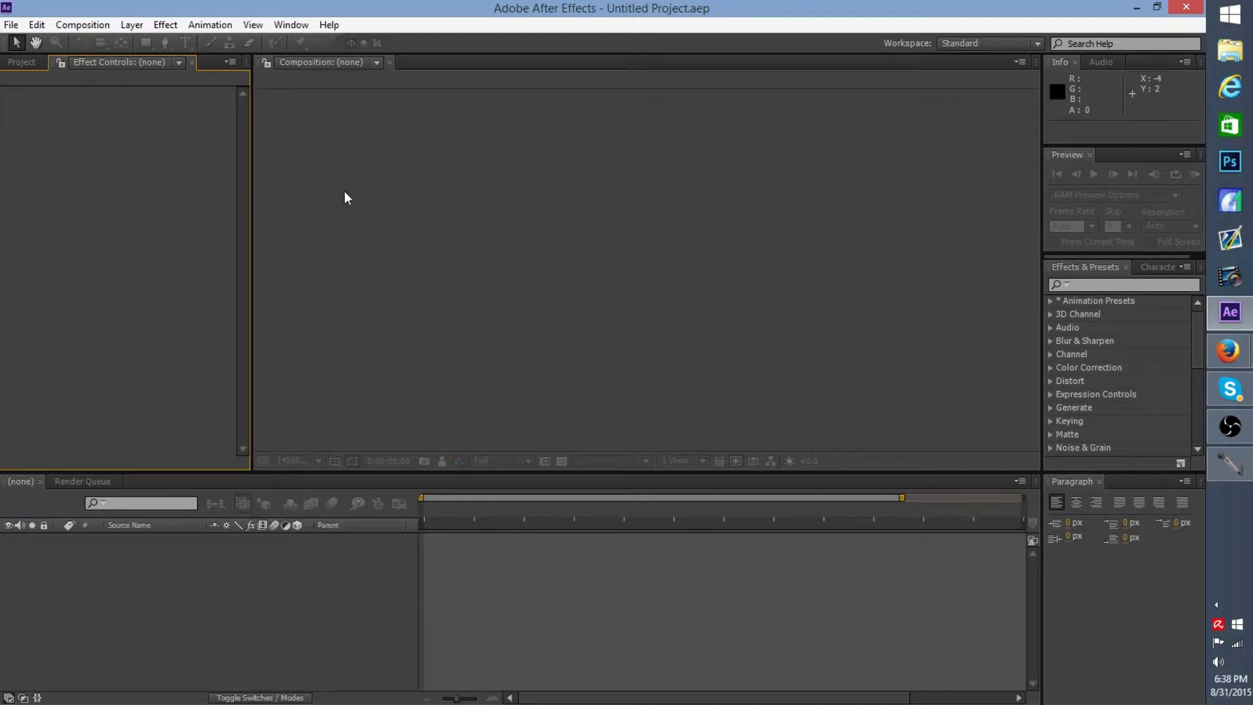
pyautogui.click(284, 128)
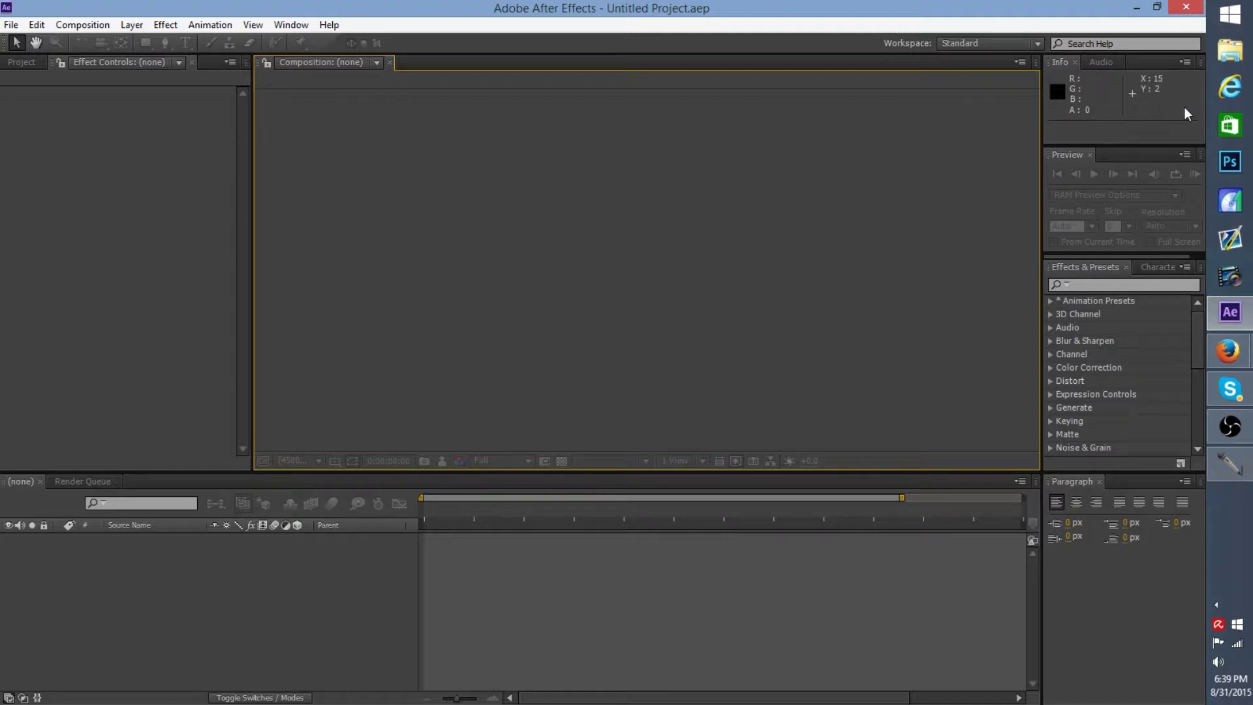
pyautogui.click(1098, 60)
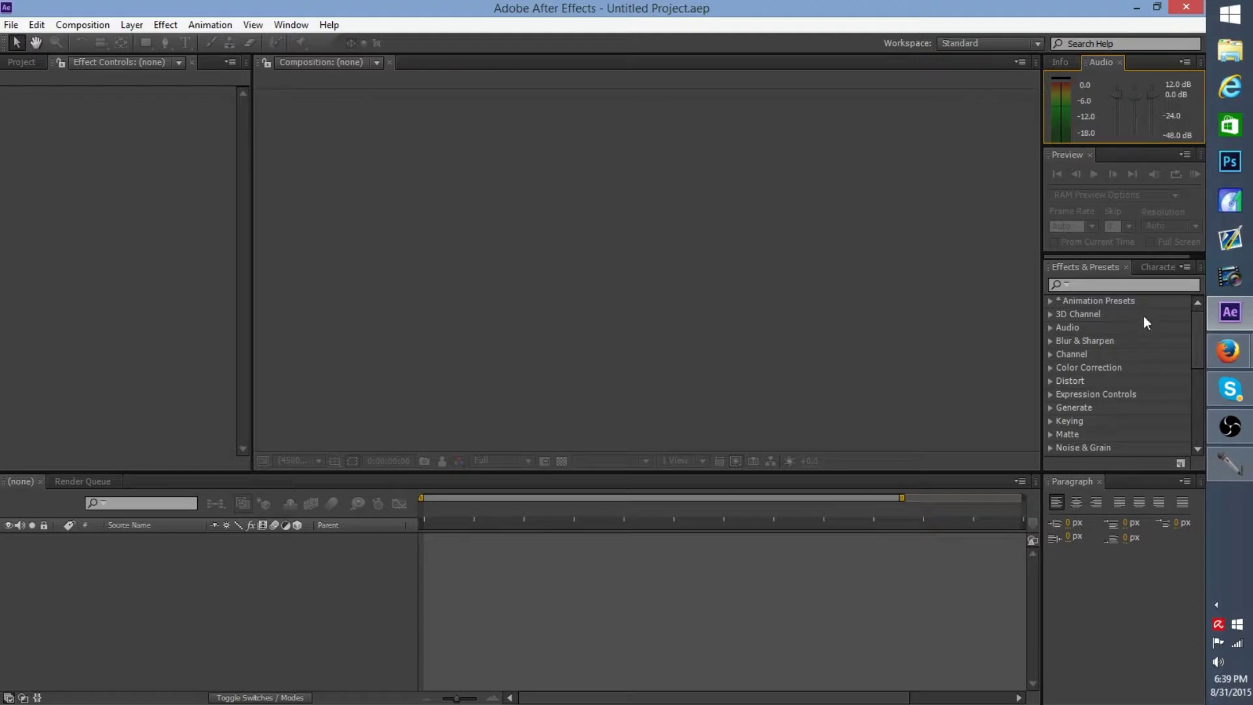
pyautogui.click(1096, 187)
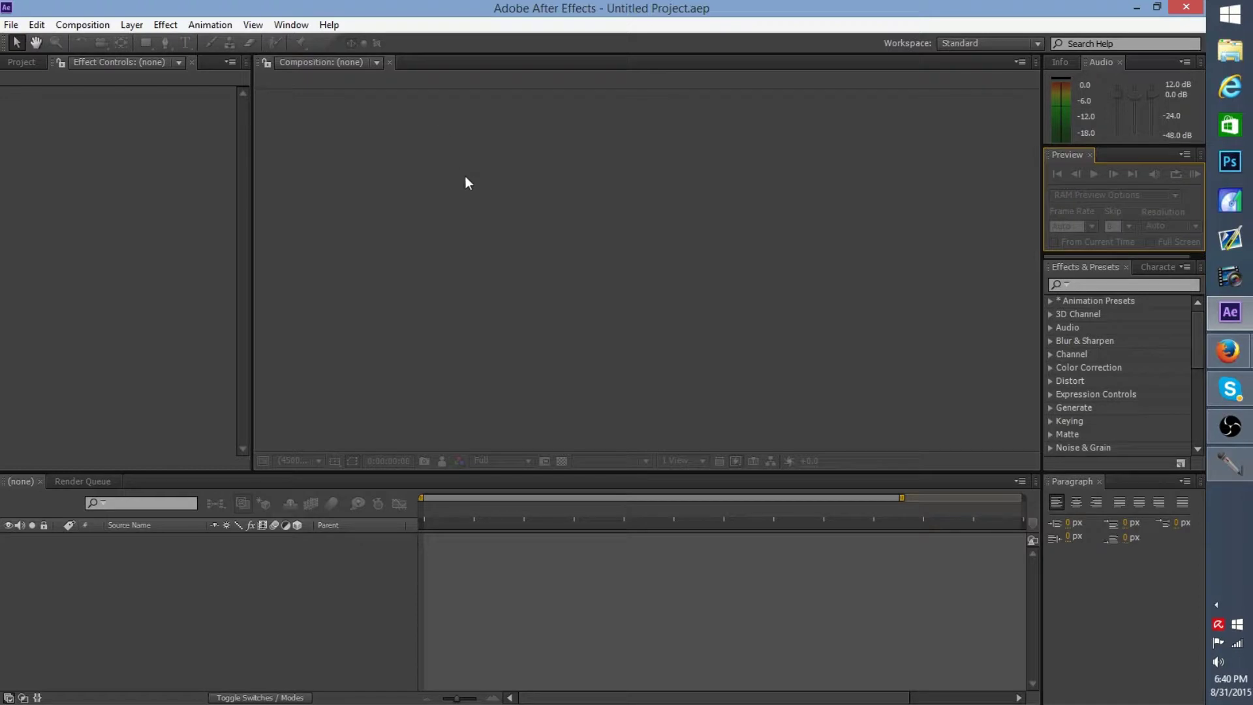
pyautogui.click(216, 582)
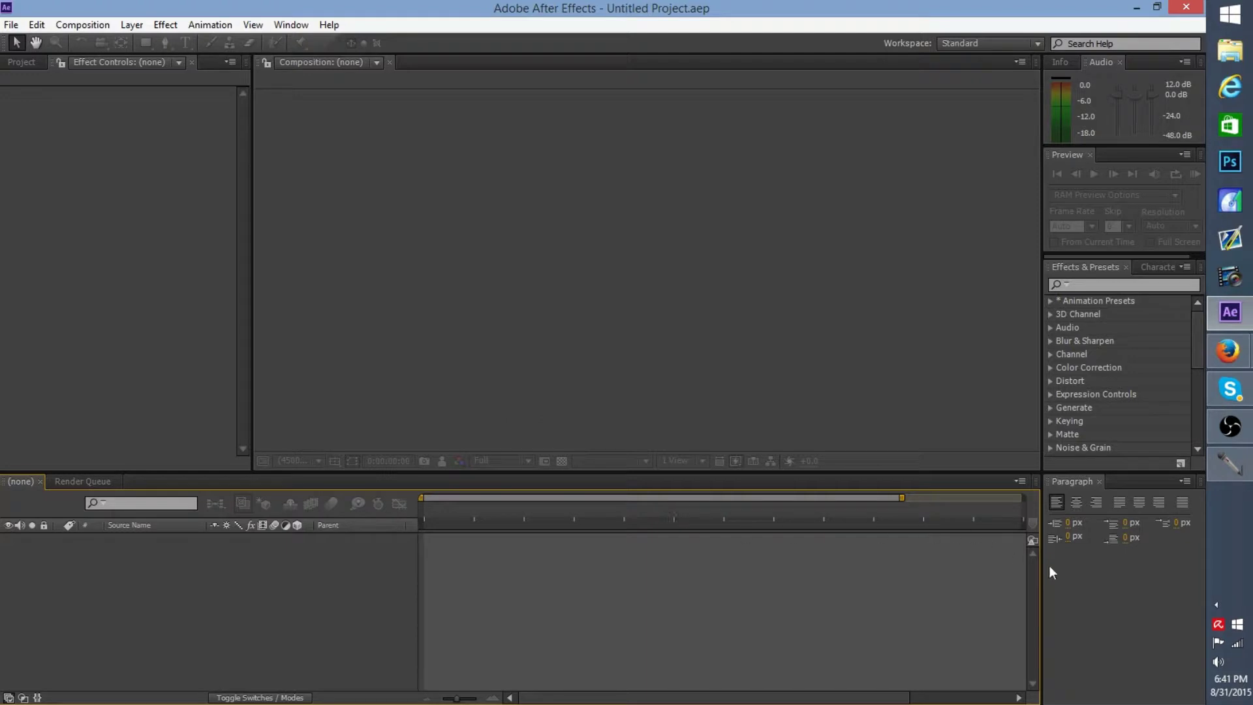
pyautogui.click(1137, 587)
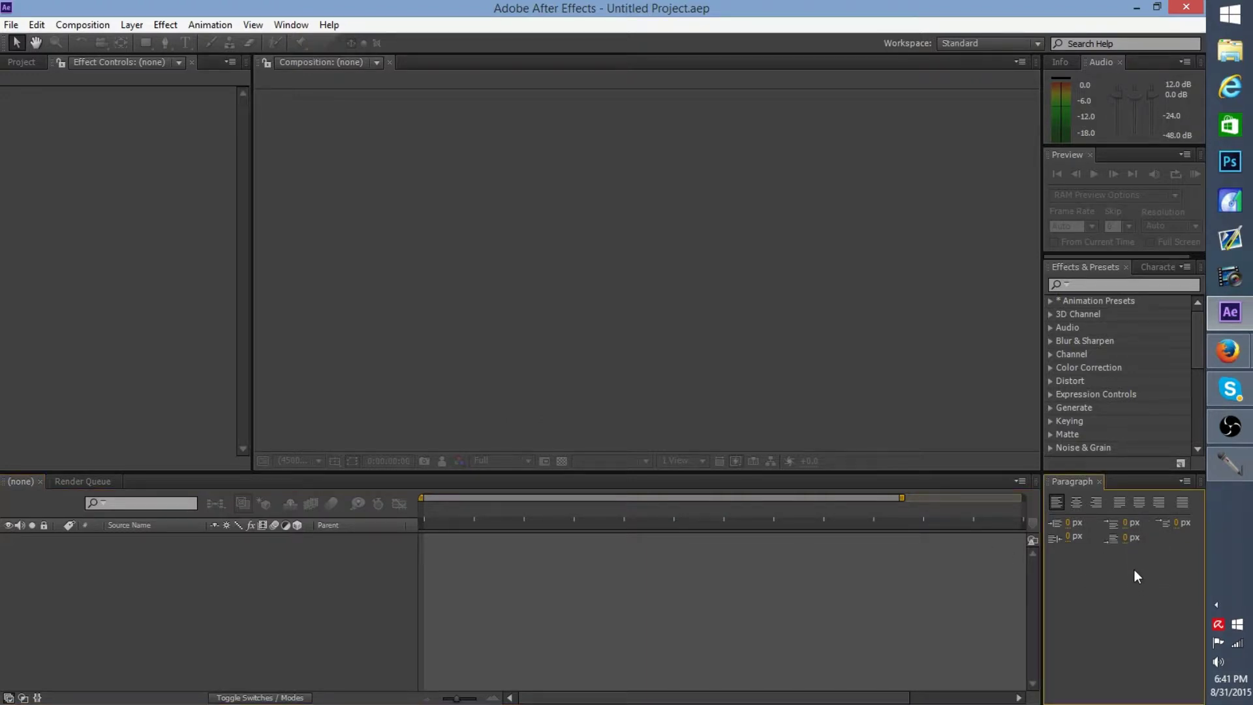
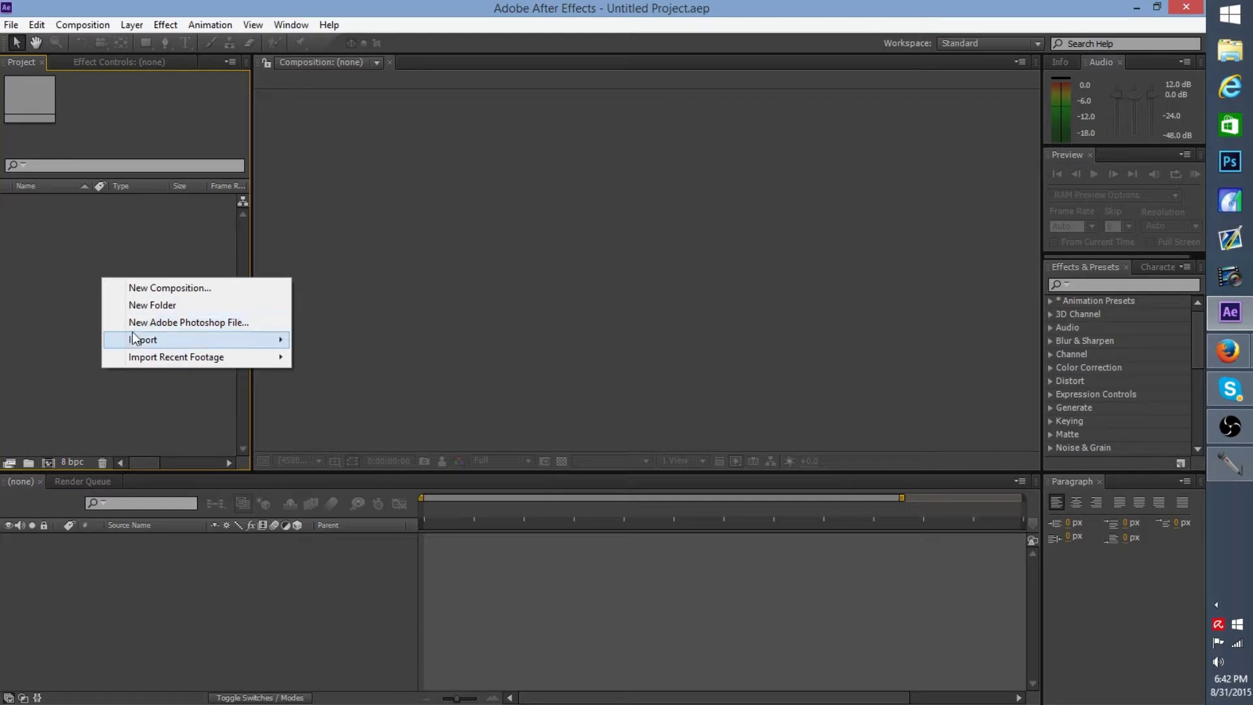
# Import the speed art video as footage from the editing folder on the desktop
pyautogui.moveTo(169, 340)
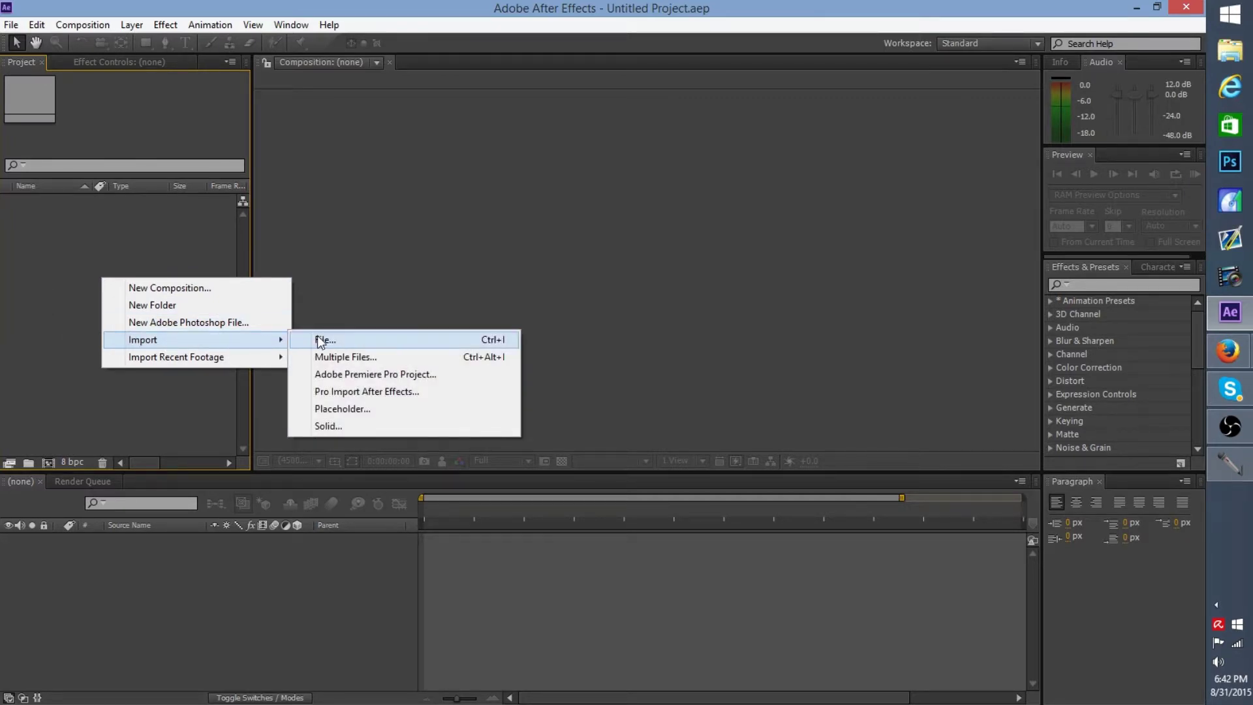
pyautogui.click(320, 339)
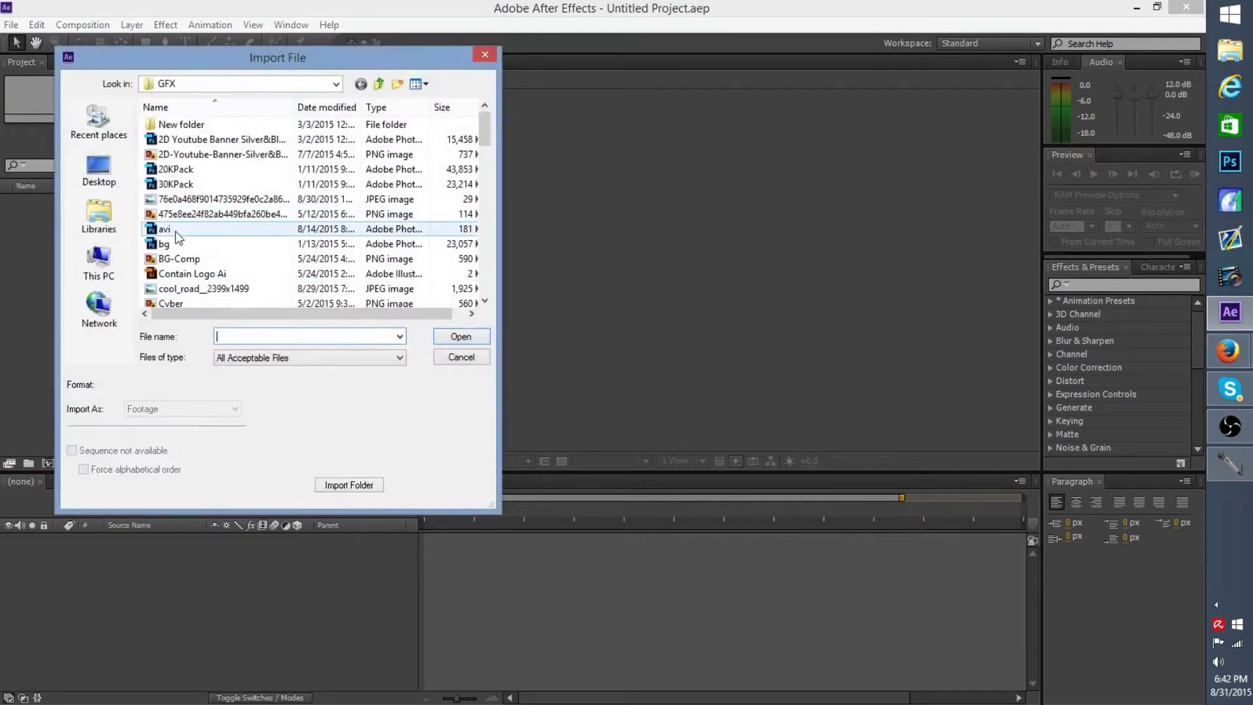
pyautogui.click(99, 169)
pyautogui.doubleClick(197, 271)
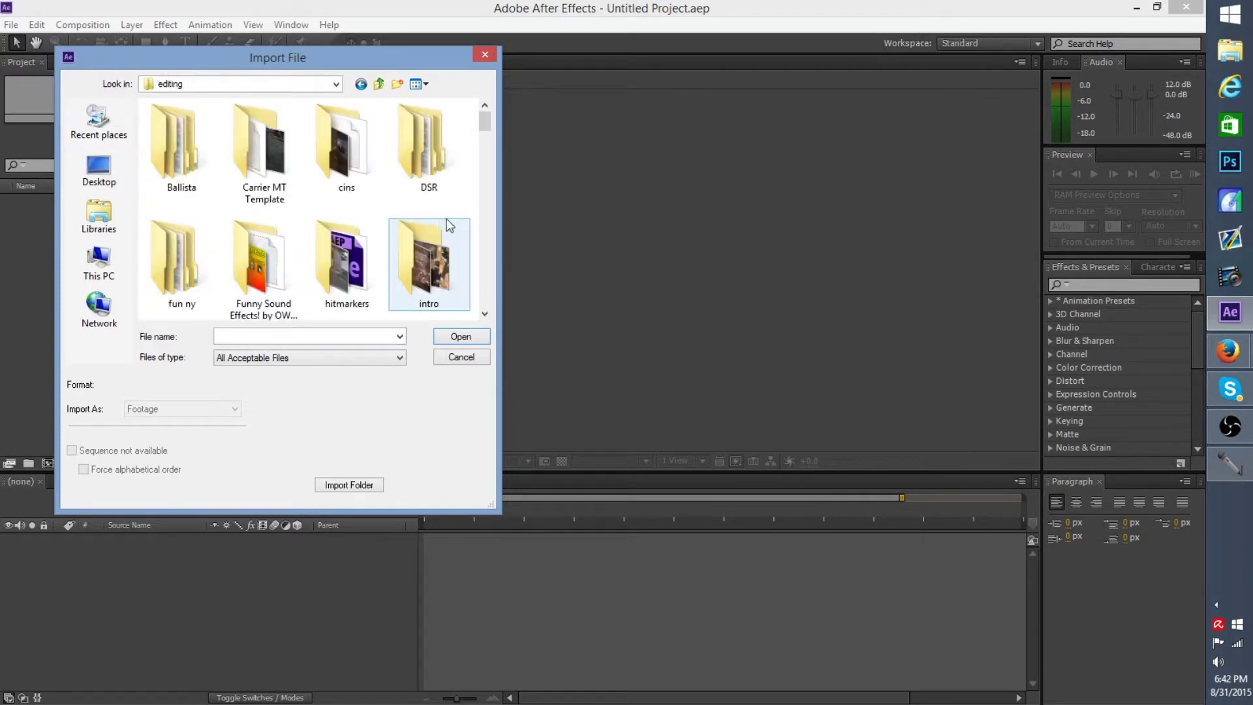
pyautogui.moveTo(487, 120); pyautogui.dragTo(485, 209)
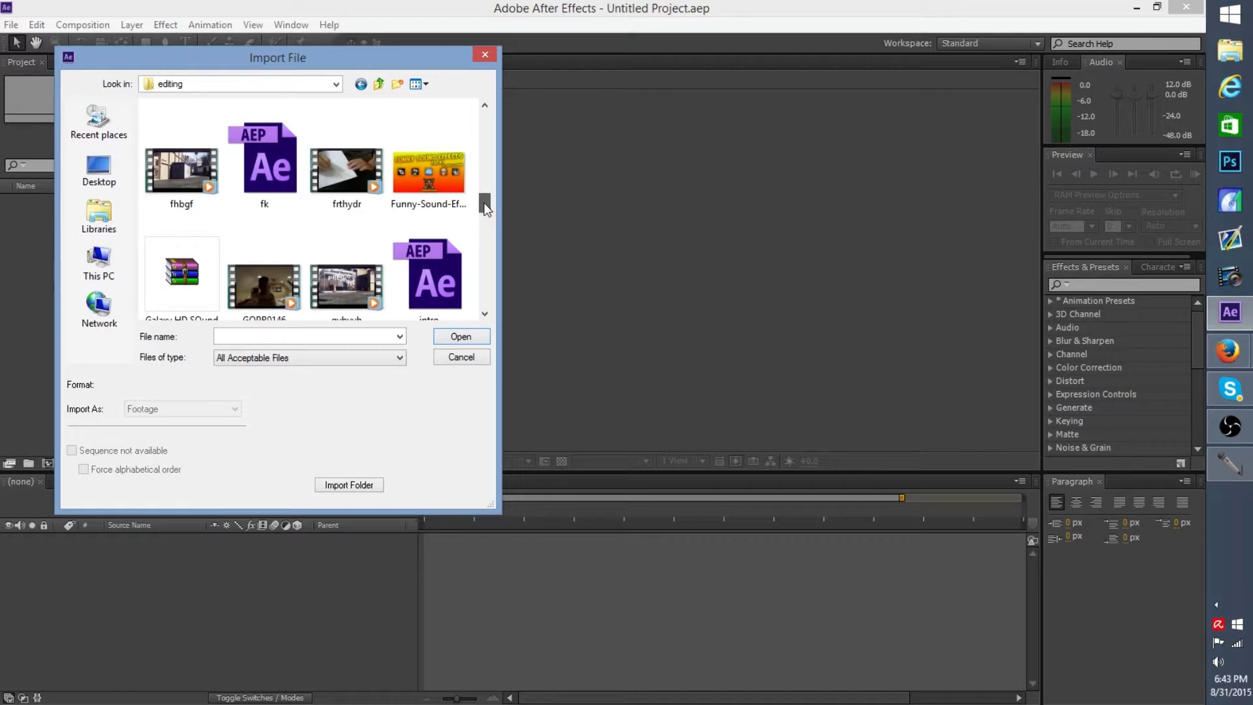
pyautogui.moveTo(484, 204); pyautogui.dragTo(478, 268)
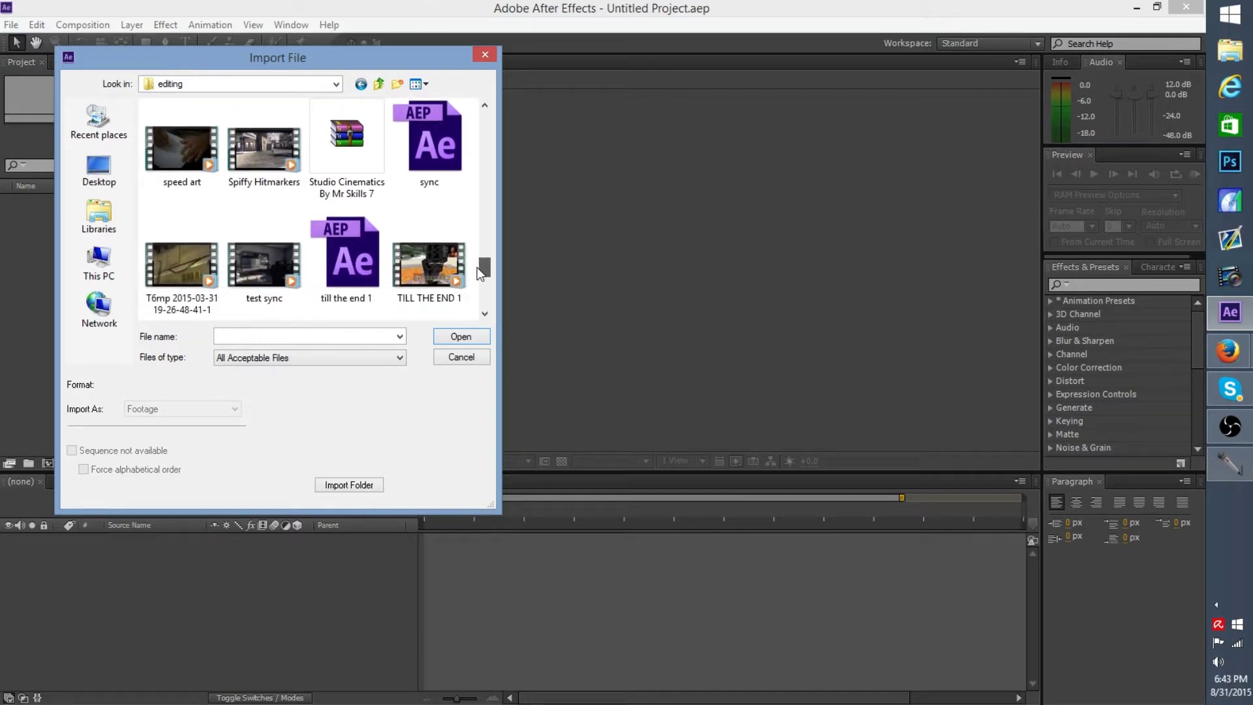
pyautogui.click(190, 154)
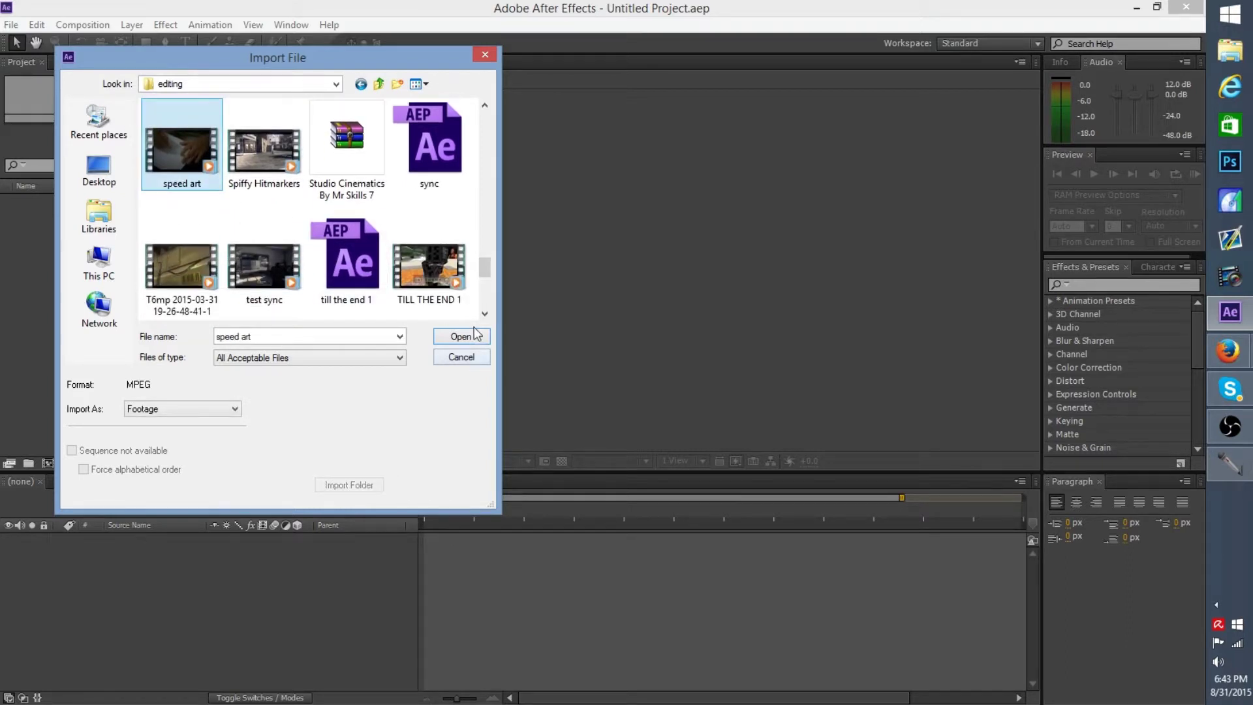
pyautogui.click(466, 337)
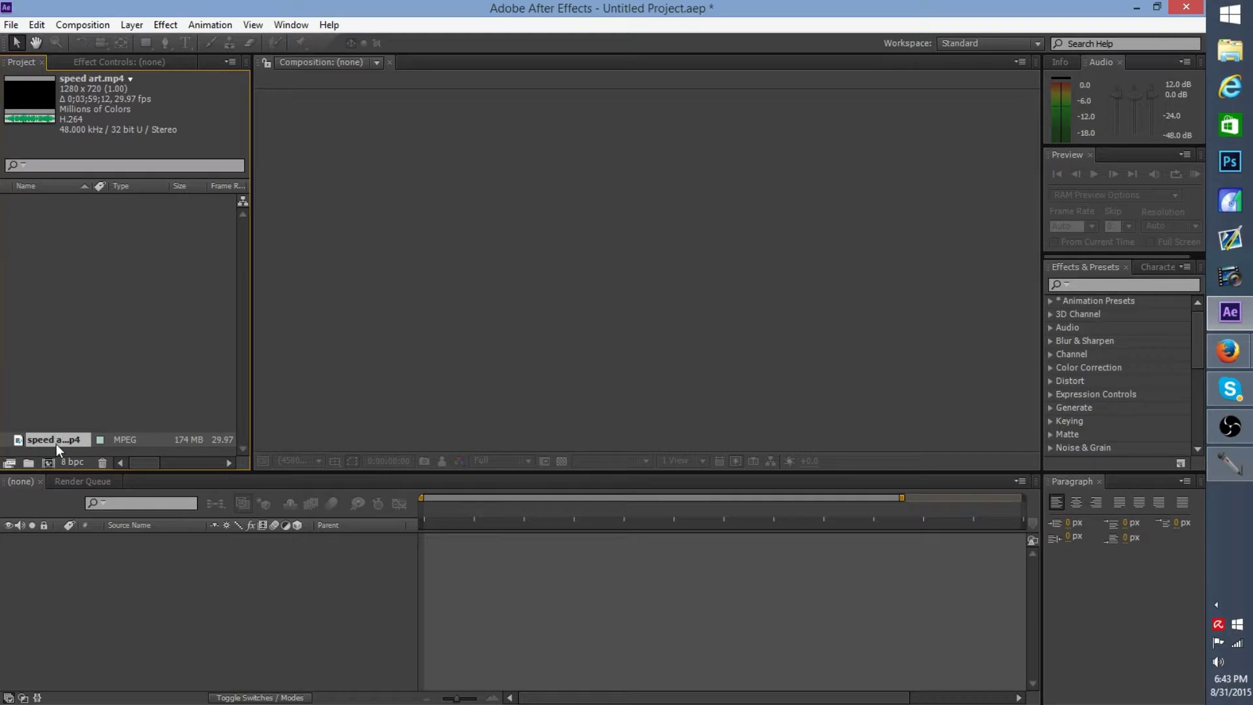
pyautogui.scroll(-3, 45, 447)
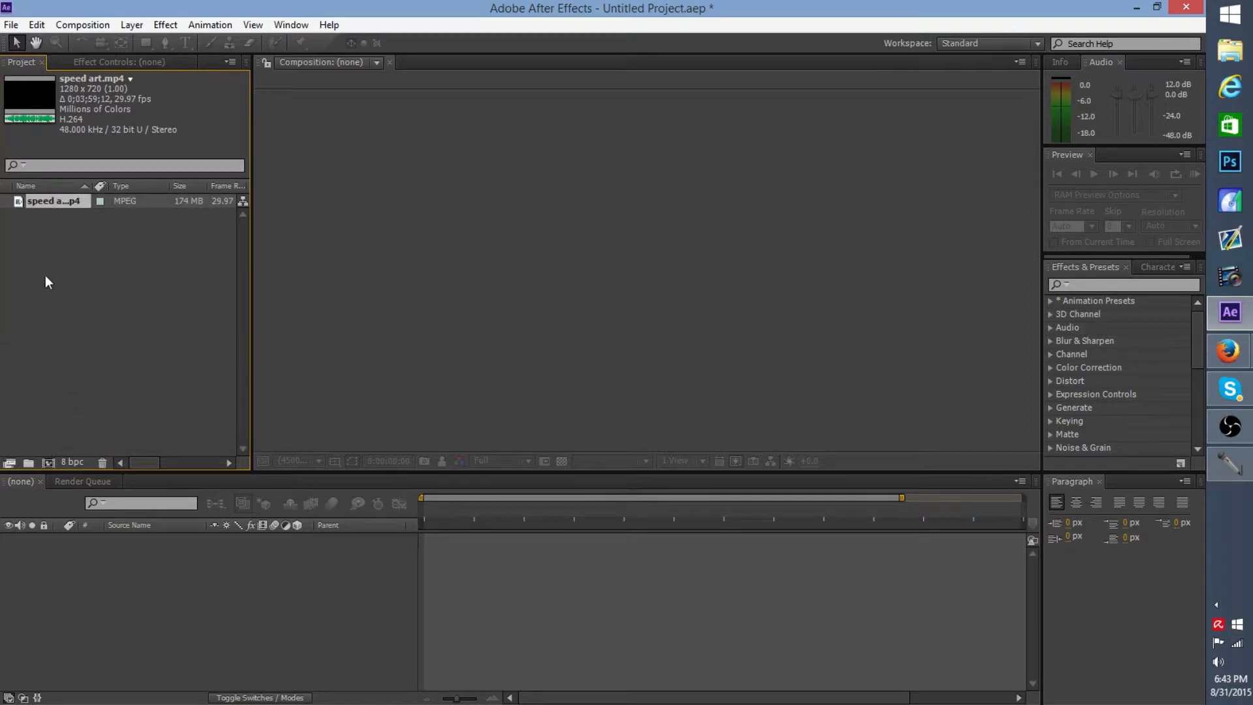
# Create a new composition from the imported speed art.mp4 footage
pyautogui.click(144, 259)
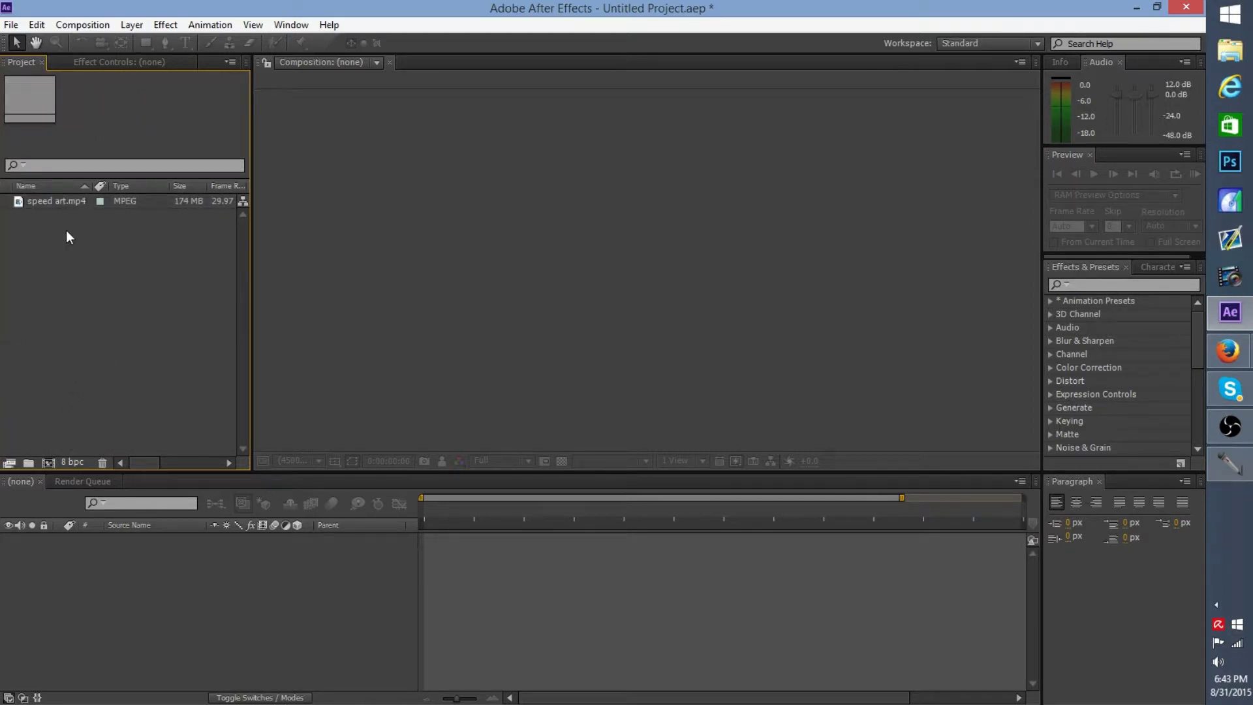
pyautogui.click(35, 197)
pyautogui.click(92, 278)
pyautogui.click(63, 202)
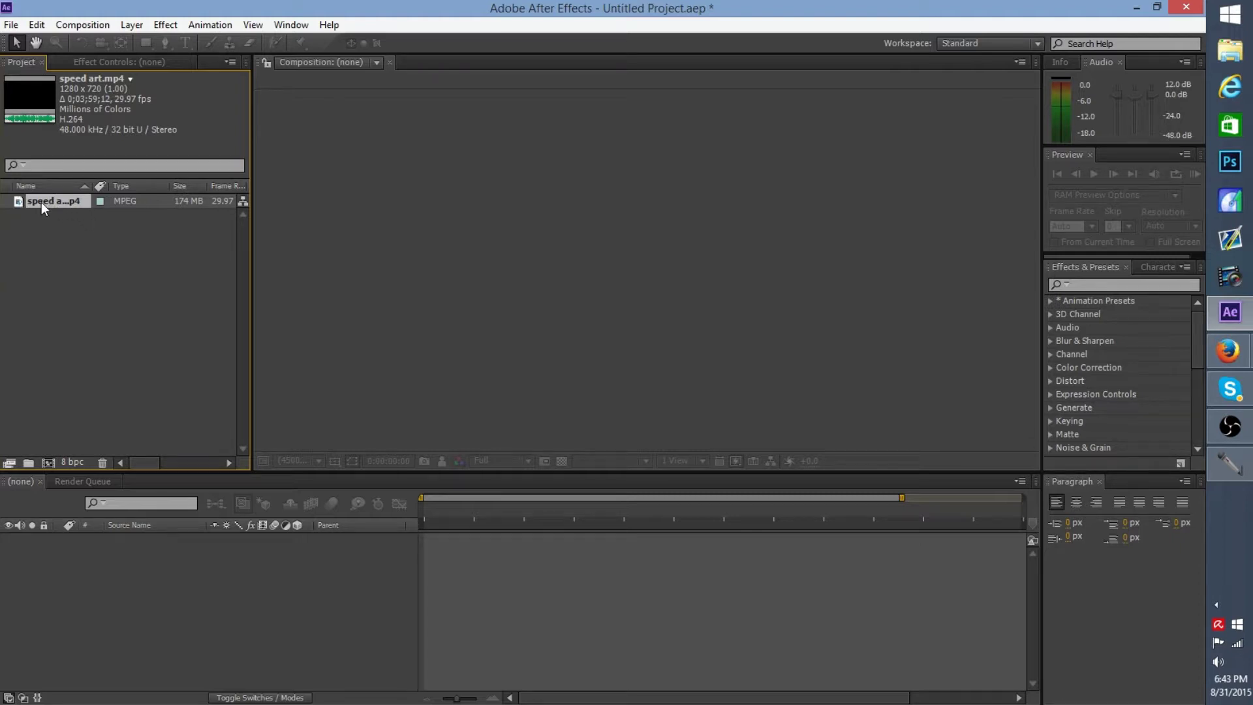
pyautogui.moveTo(41, 202); pyautogui.dragTo(49, 464)
pyautogui.moveTo(49, 465); pyautogui.dragTo(49, 465)
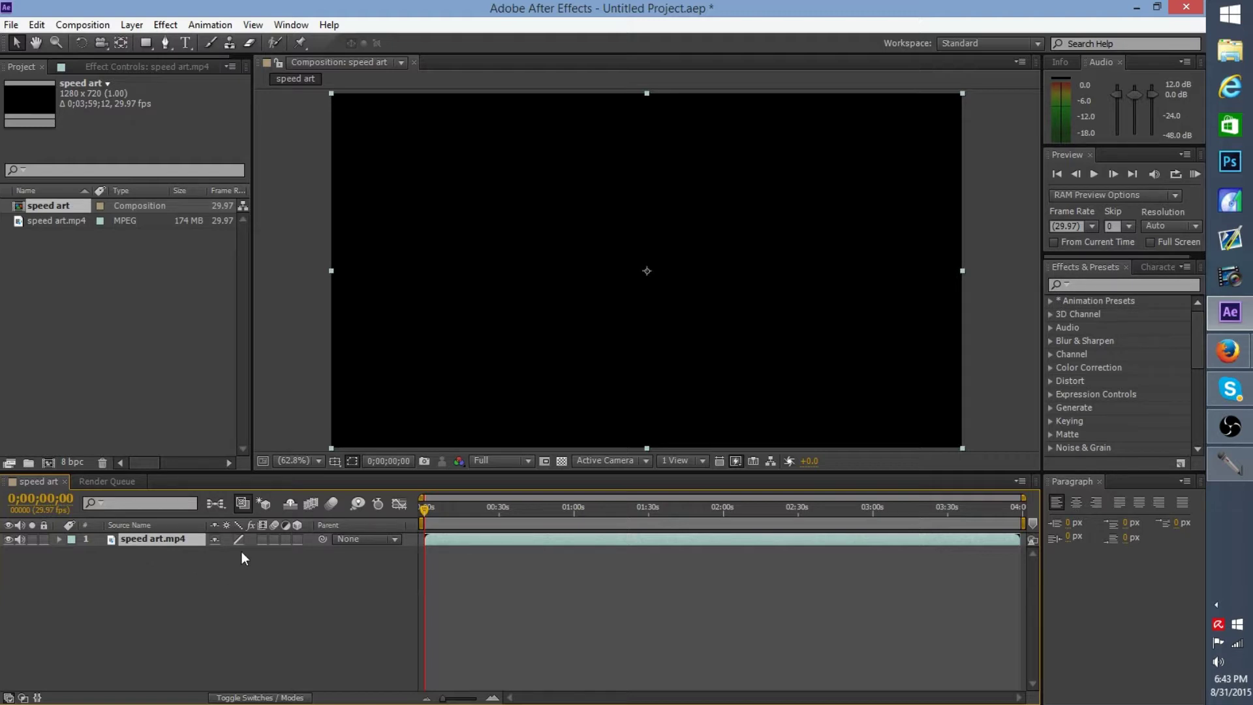
# Try Quarter preview resolution on the frame at 0;01;33;26, restoring Full and returning to the start of the composition
pyautogui.moveTo(464, 511)
pyautogui.mouseDown()
pyautogui.moveTo(769, 507)
pyautogui.moveTo(658, 516)
pyautogui.mouseUp()
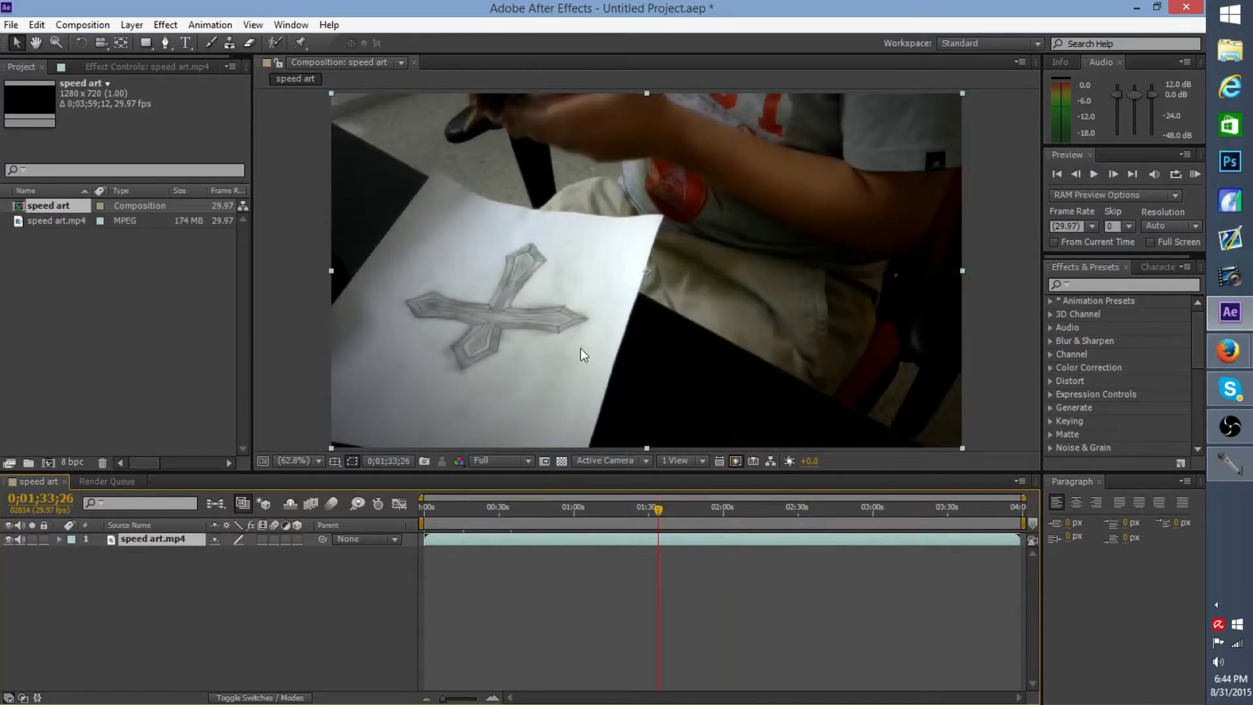
pyautogui.click(503, 460)
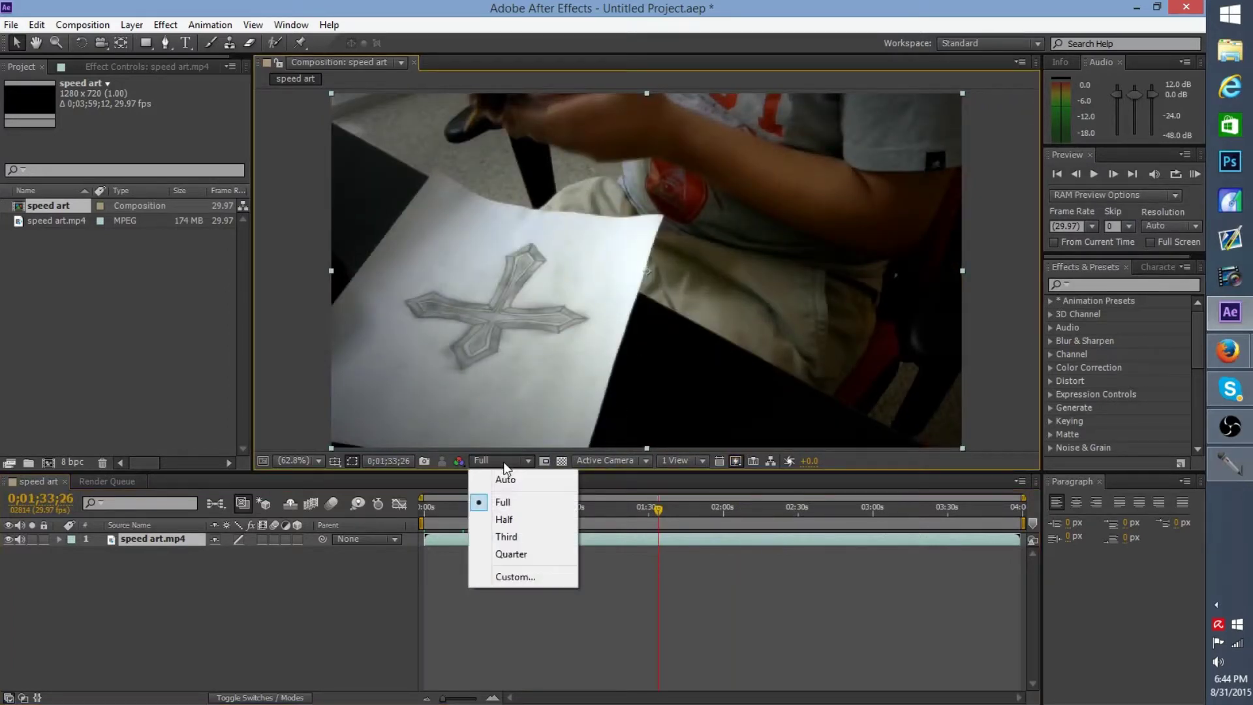
pyautogui.click(502, 554)
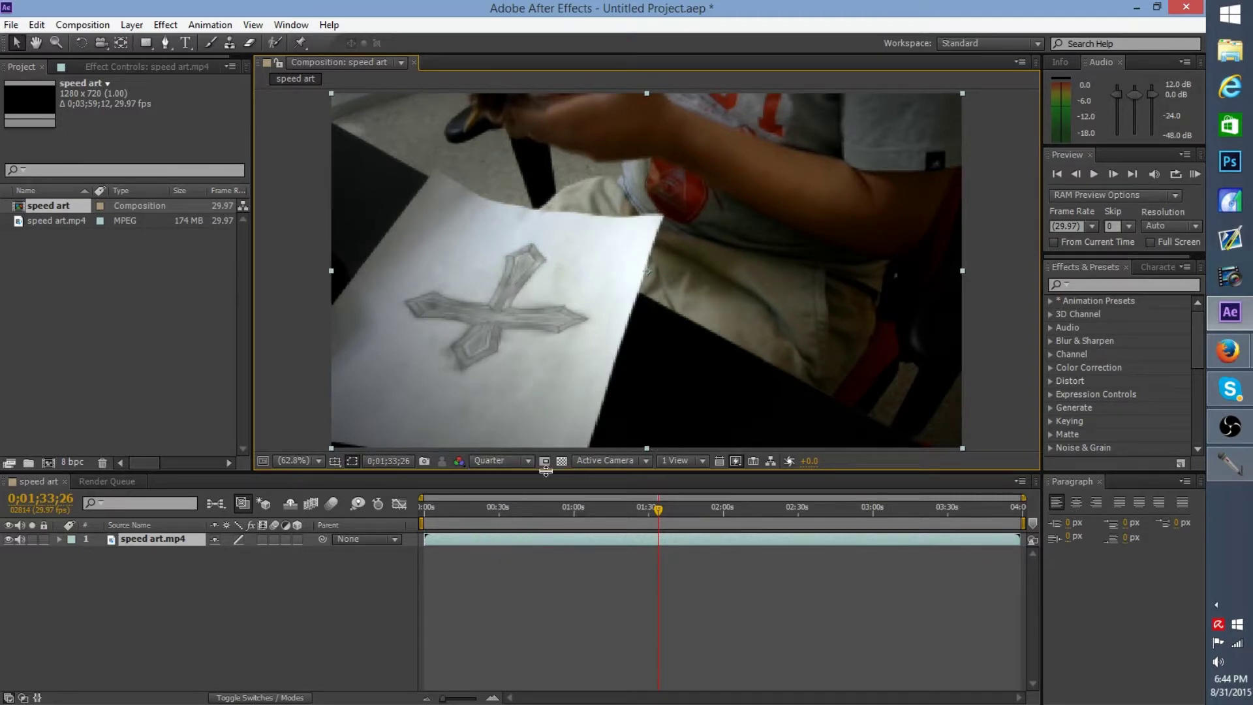
pyautogui.click(508, 462)
pyautogui.click(507, 502)
pyautogui.moveTo(525, 506); pyautogui.dragTo(394, 505)
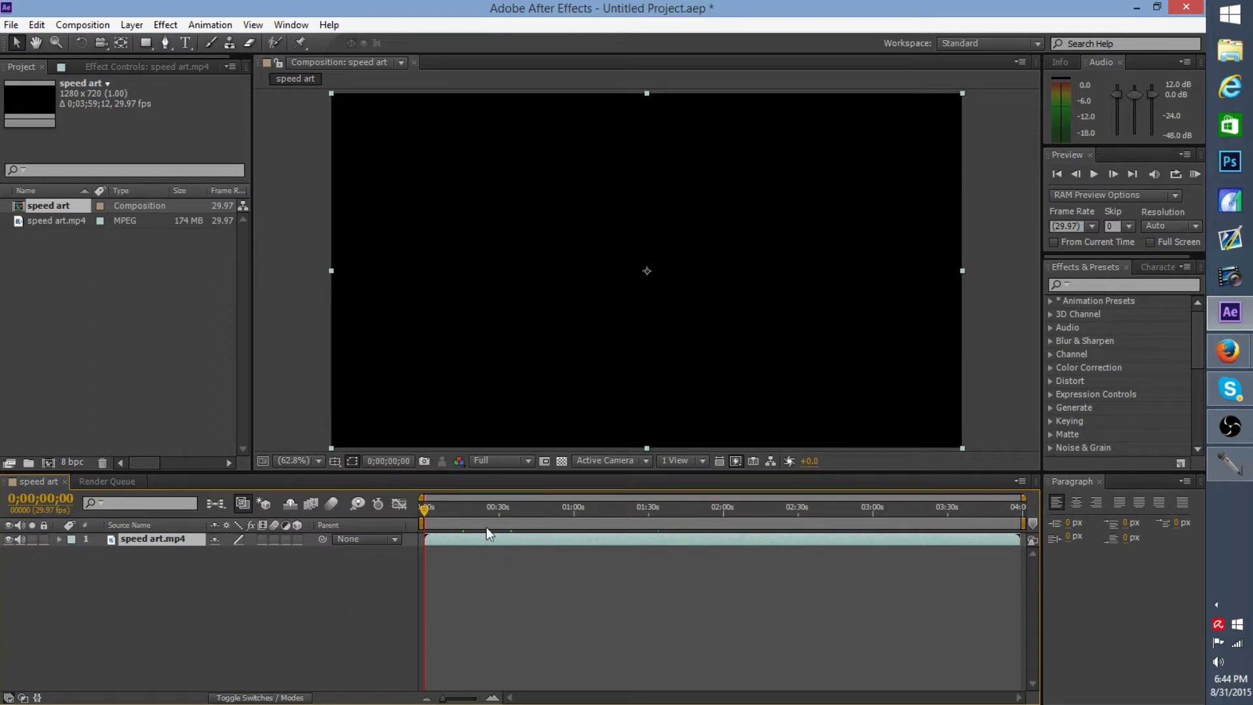
# Go to the frame at 0;00;21;12 and inspect the audio levels and waveform of the speed art.mp4 layer
pyautogui.moveTo(451, 514); pyautogui.dragTo(478, 511)
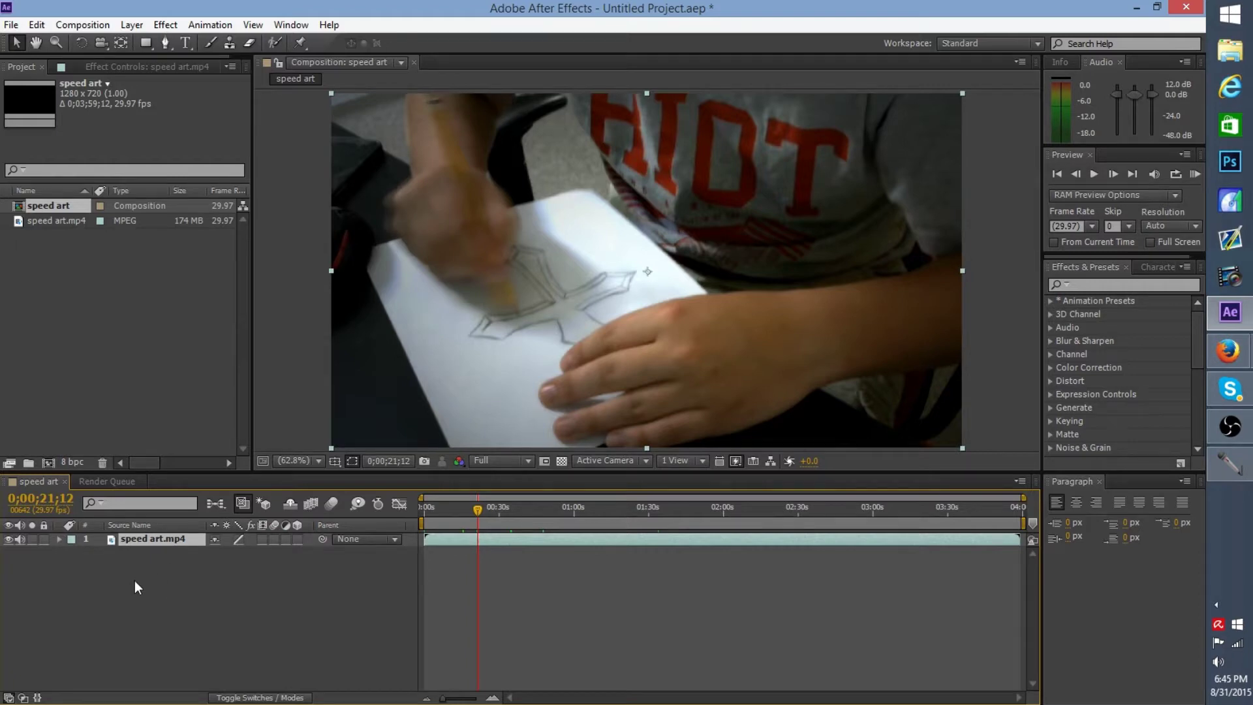
pyautogui.click(59, 539)
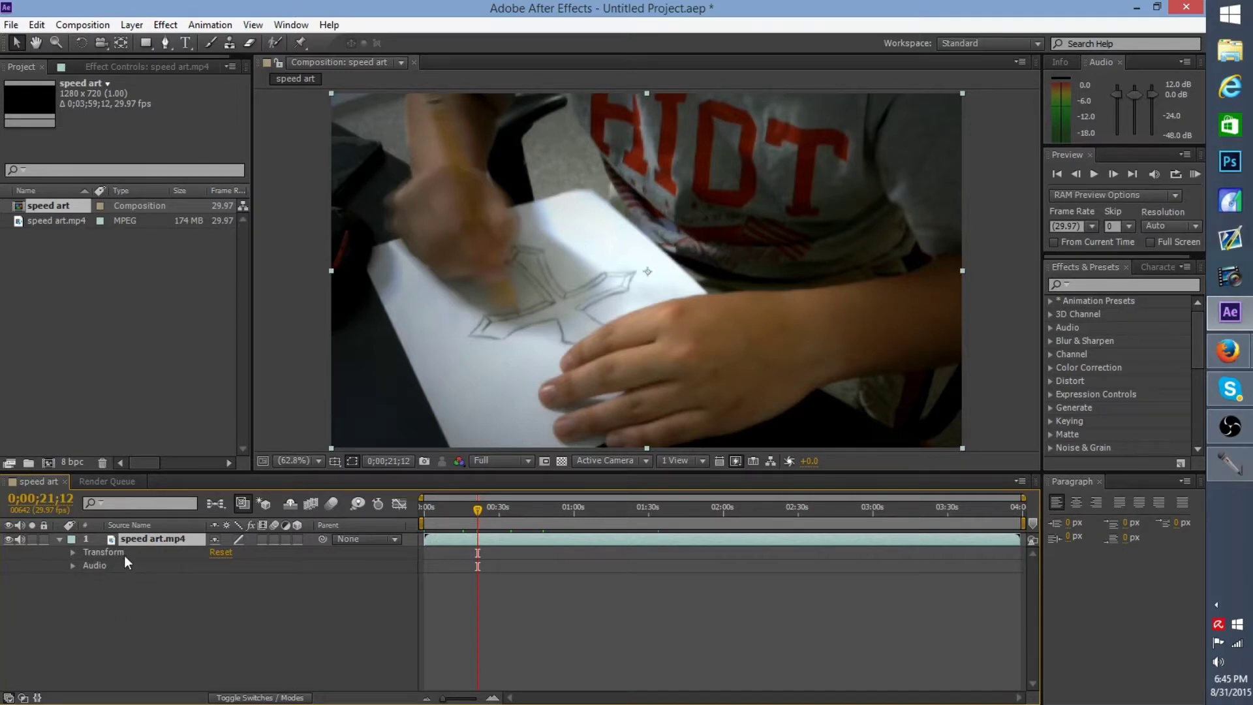
pyautogui.click(81, 564)
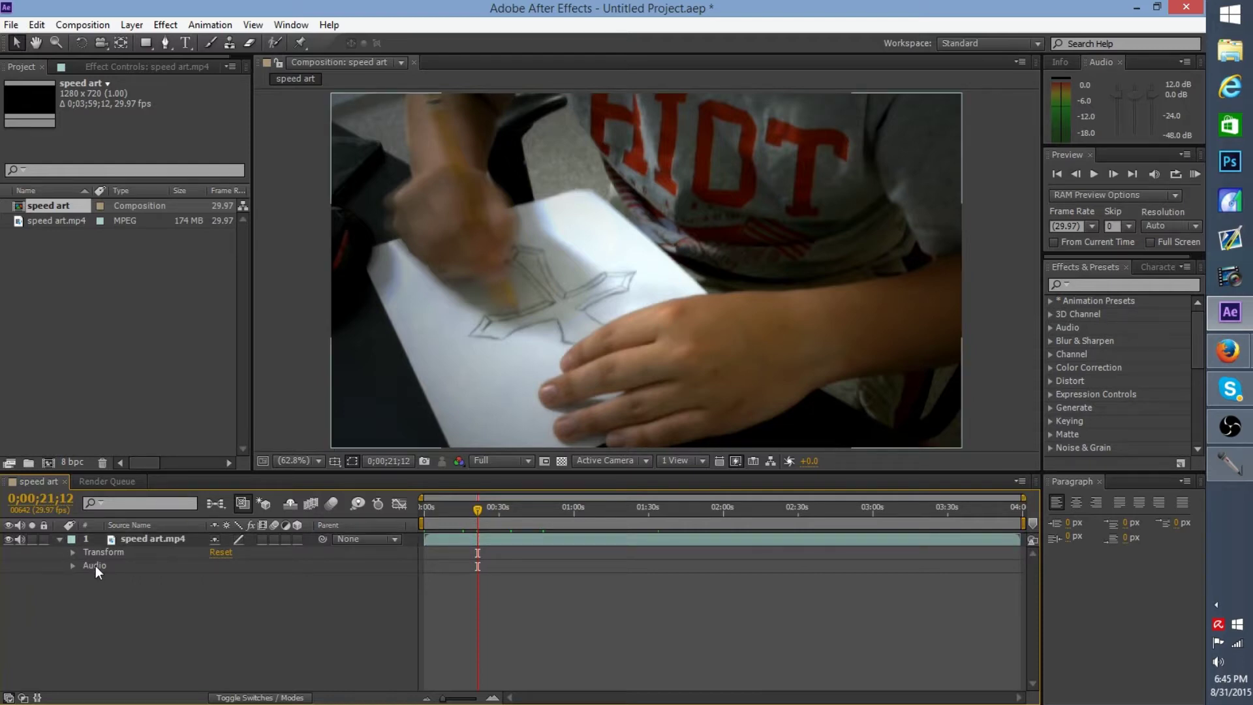
pyautogui.click(95, 565)
pyautogui.click(72, 565)
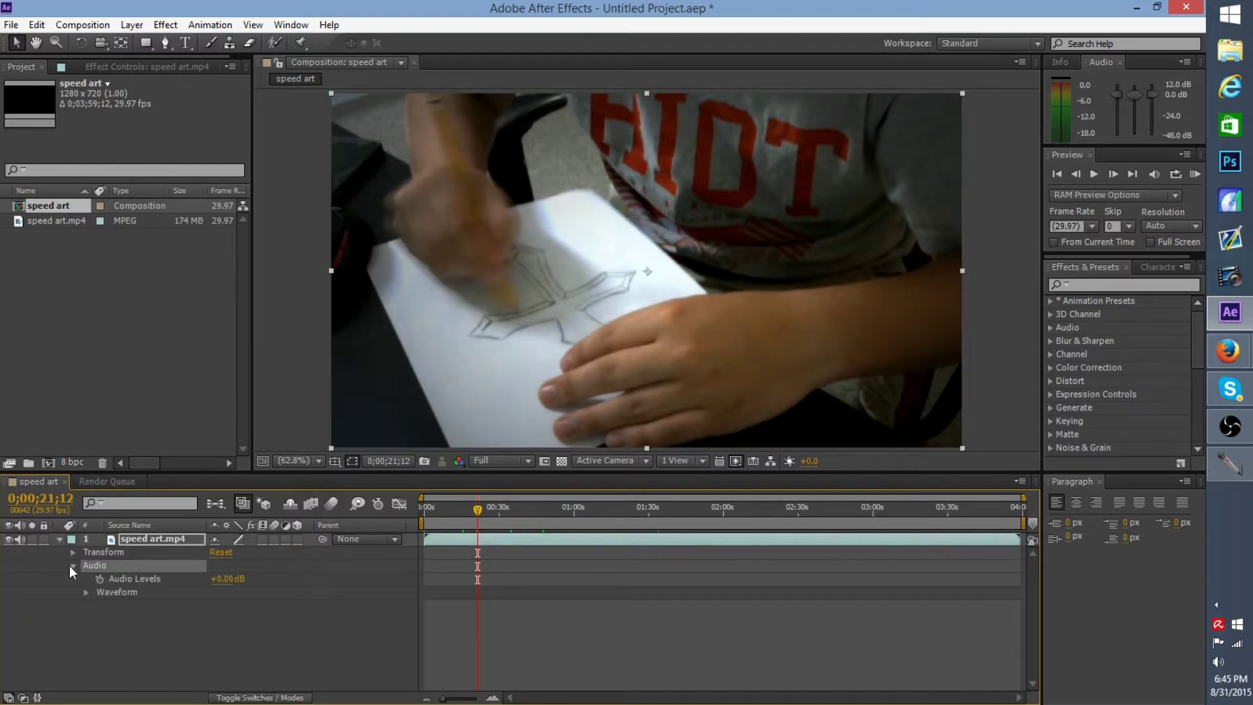
pyautogui.click(85, 593)
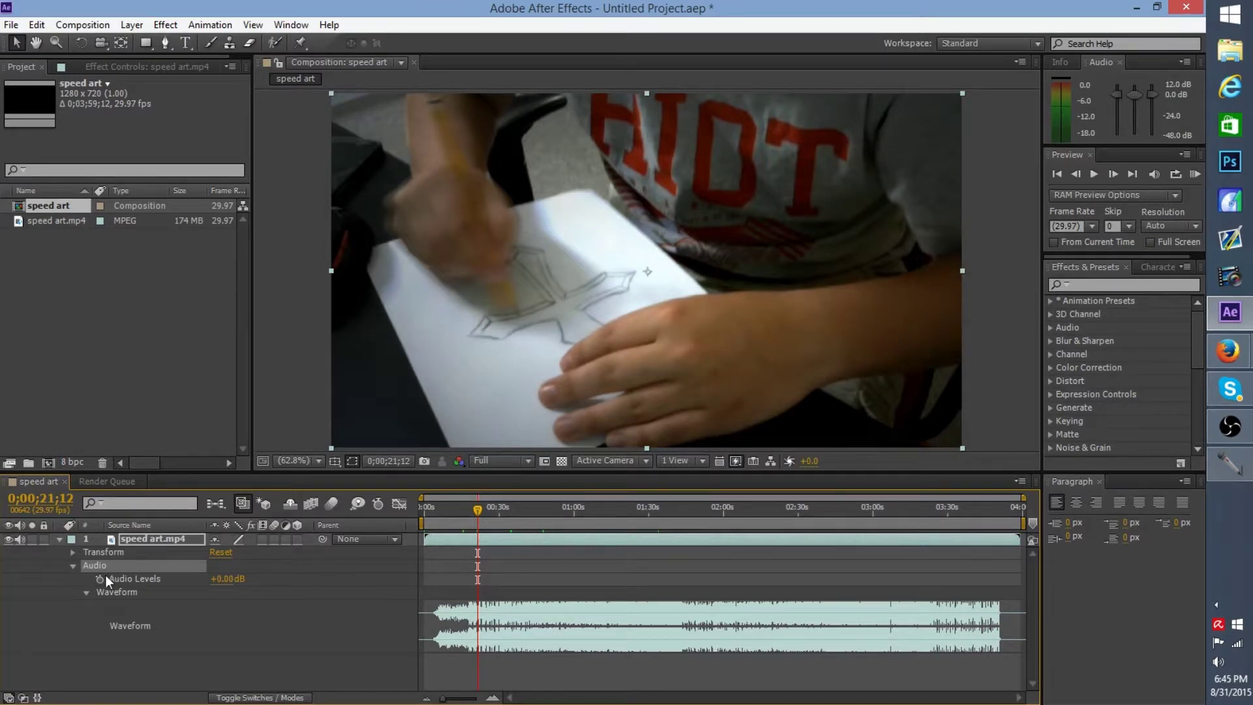
pyautogui.click(84, 592)
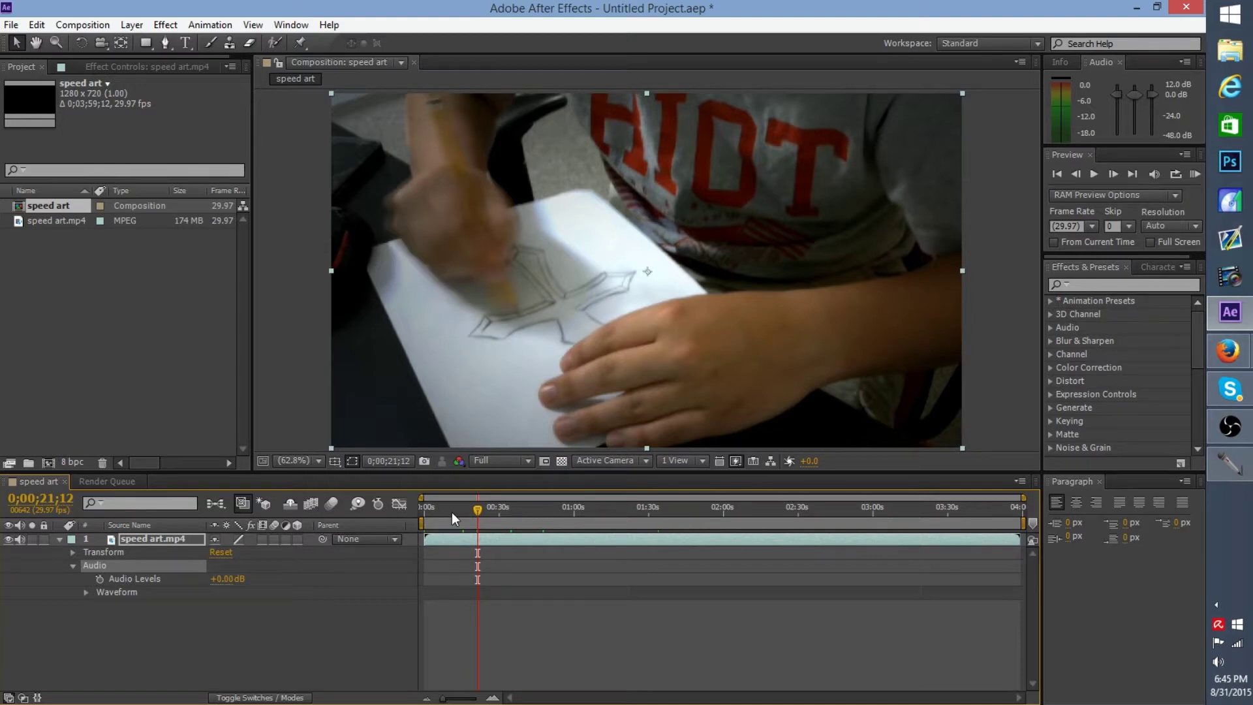
# Return to the start of the composition, collapse the layer's Audio properties and inspect its Transform properties
pyautogui.press('Home')
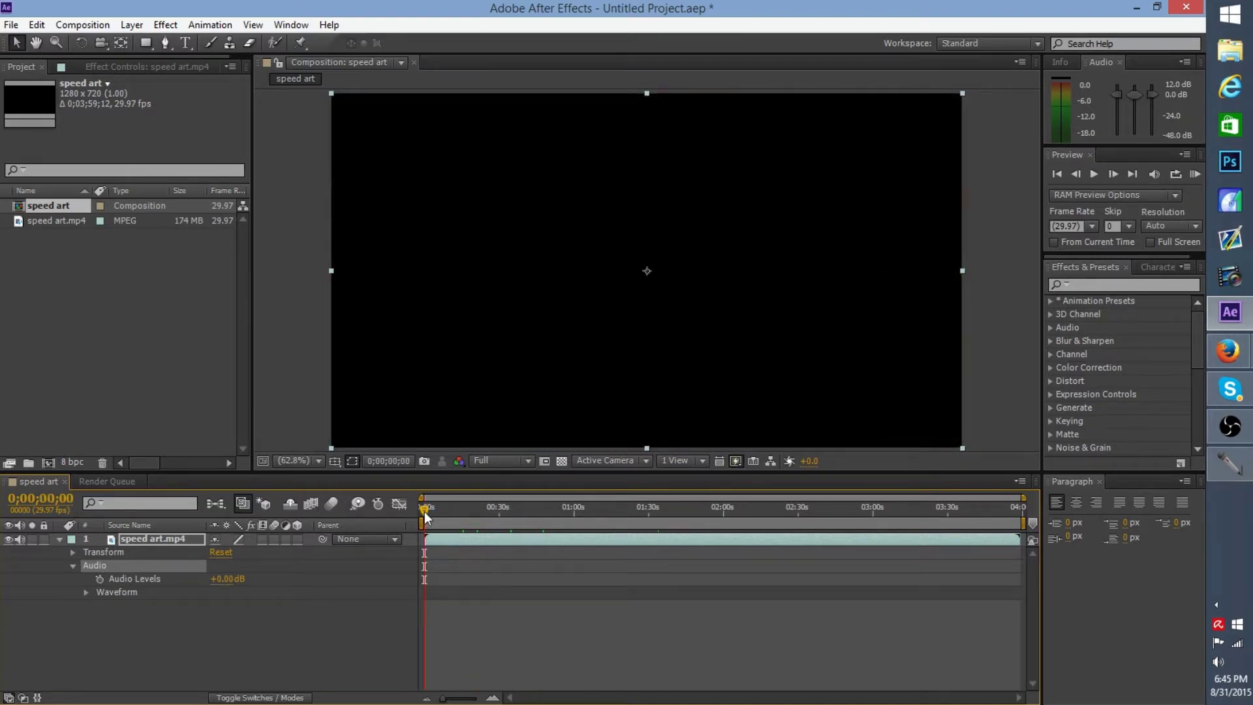
pyautogui.click(86, 593)
pyautogui.click(86, 593)
pyautogui.click(73, 566)
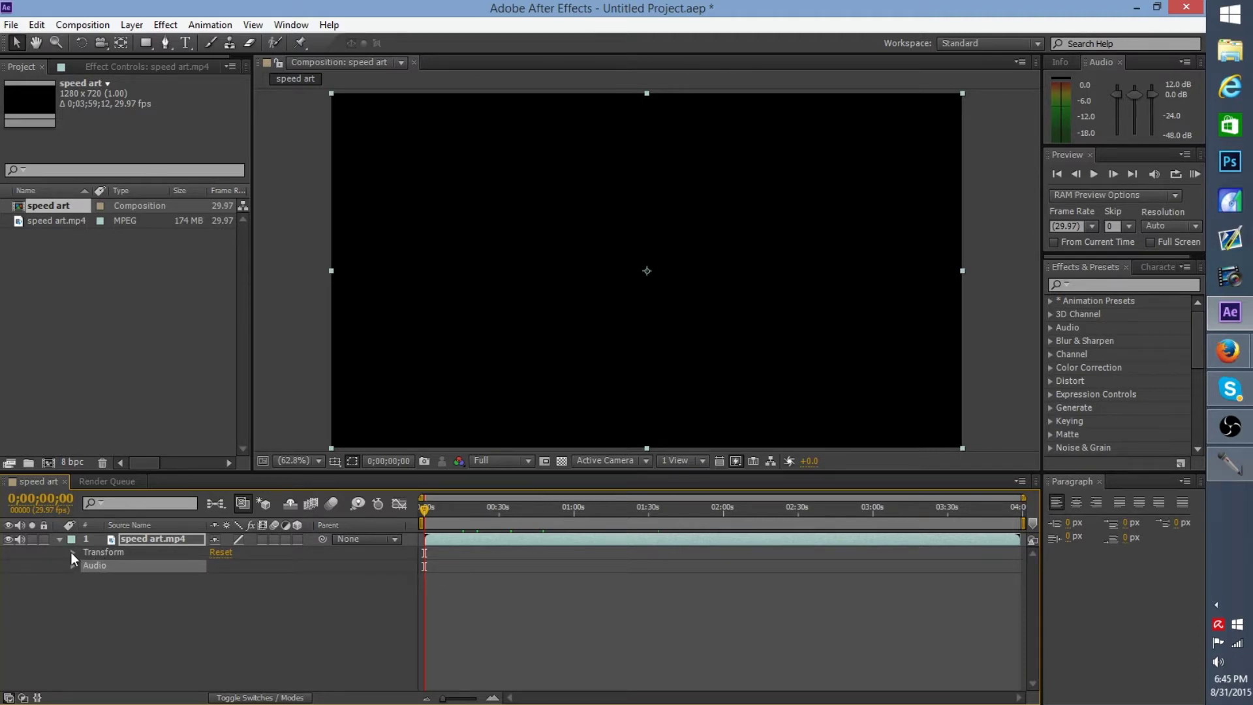
pyautogui.click(72, 552)
pyautogui.moveTo(466, 506); pyautogui.dragTo(412, 507)
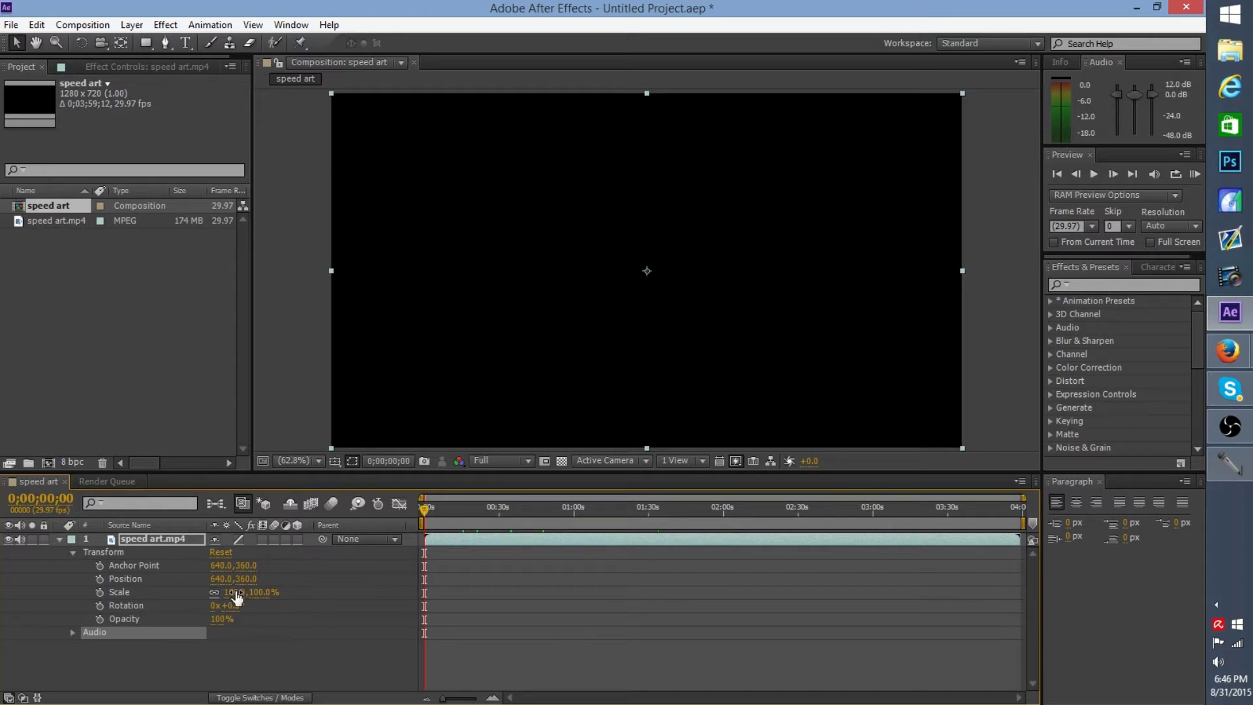
# Try scaling the speed art.mp4 layer to 108%, undo it, and try rotating the layer by 22°
pyautogui.moveTo(239, 592)
pyautogui.mouseDown()
pyautogui.moveTo(306, 584)
pyautogui.moveTo(225, 574)
pyautogui.mouseUp()
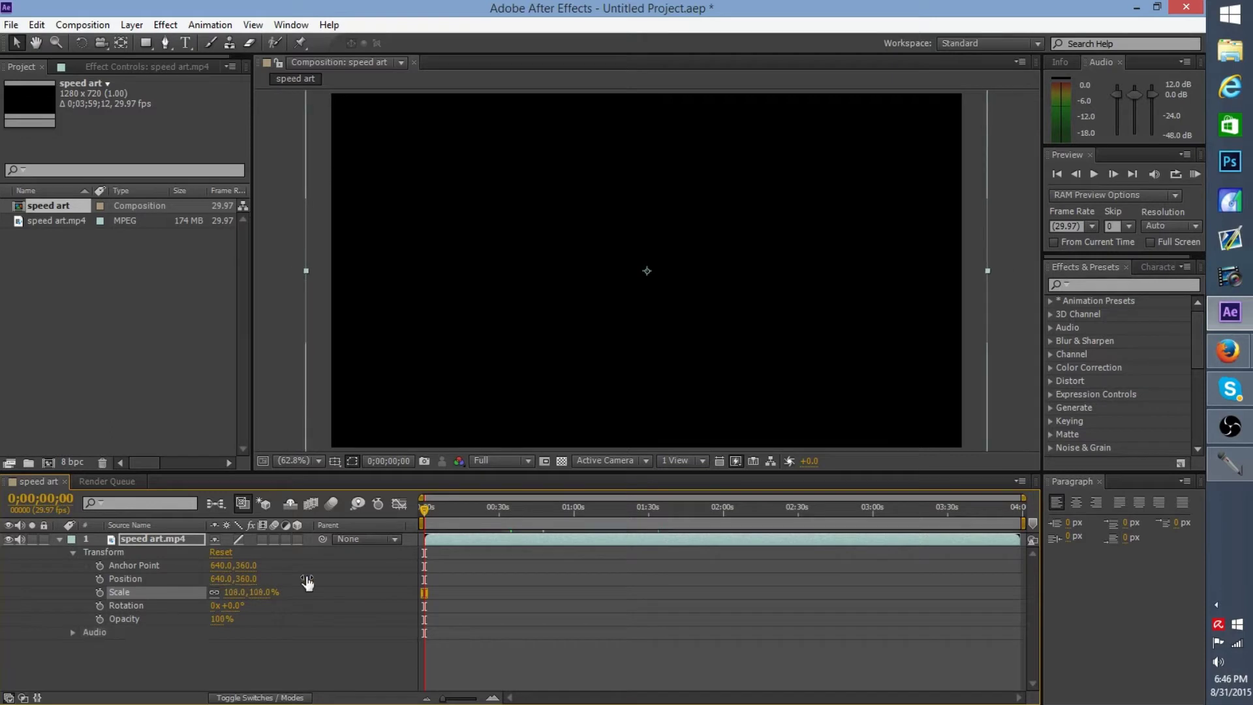
pyautogui.hotkey('ctrl', 'z')
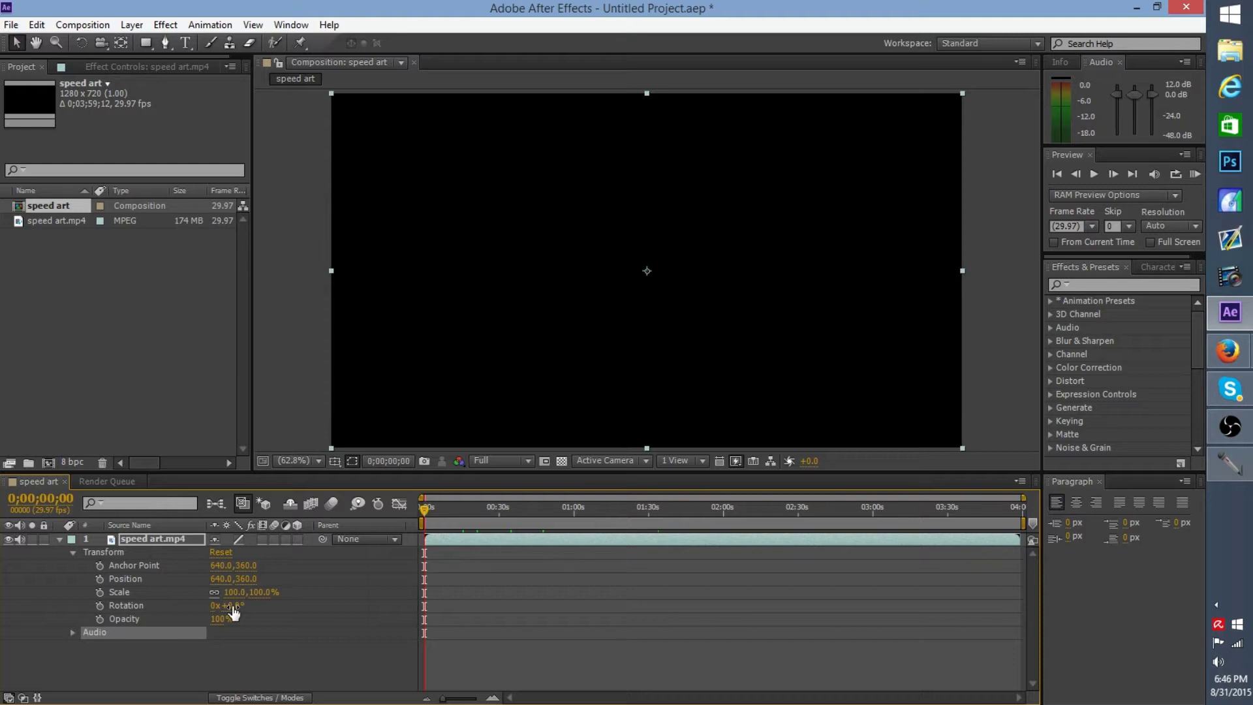
pyautogui.moveTo(233, 613); pyautogui.dragTo(260, 608)
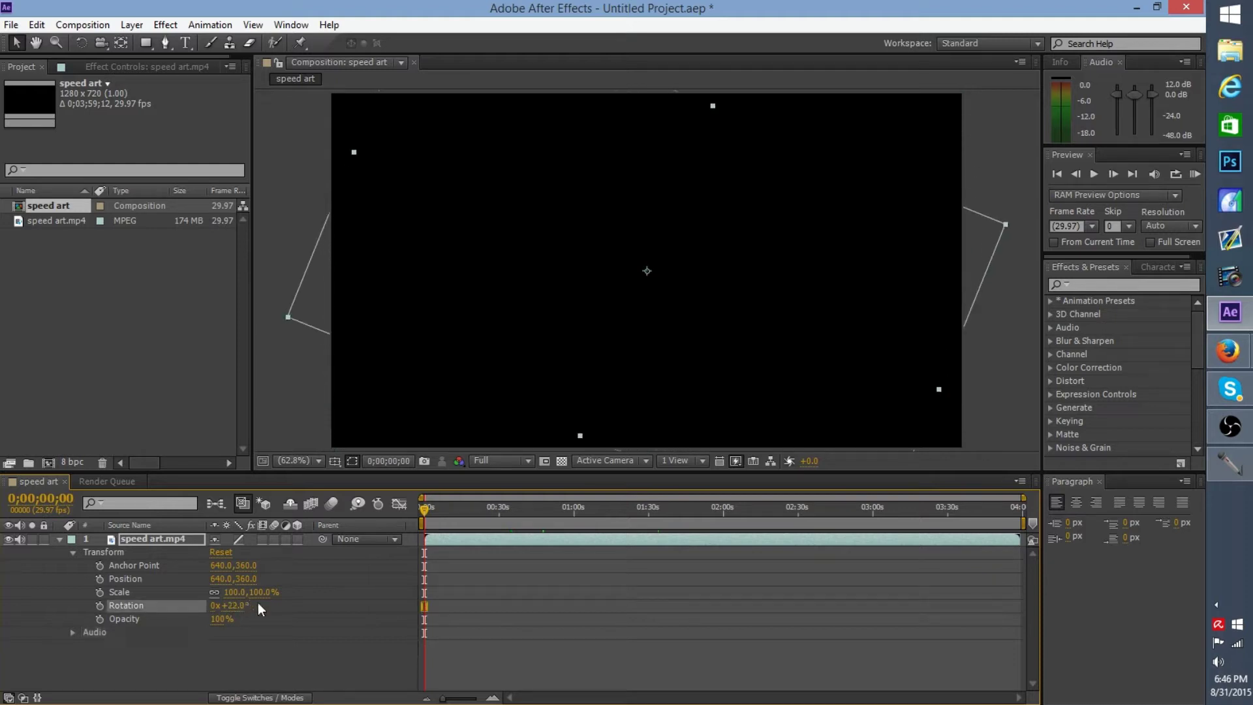
pyautogui.click(479, 508)
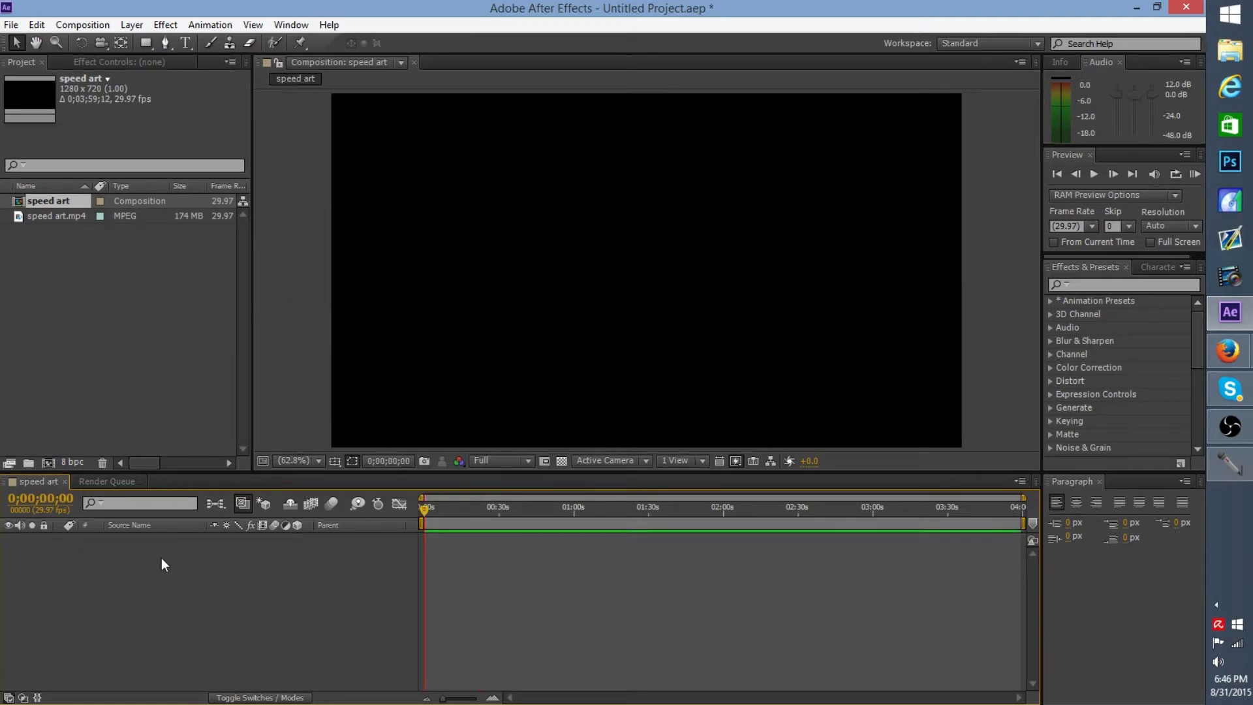
# Replace the speed art composition with a fresh one made from speed art.mp4 and expand its layer's Transform properties
pyautogui.press('Delete')
pyautogui.click(48, 202)
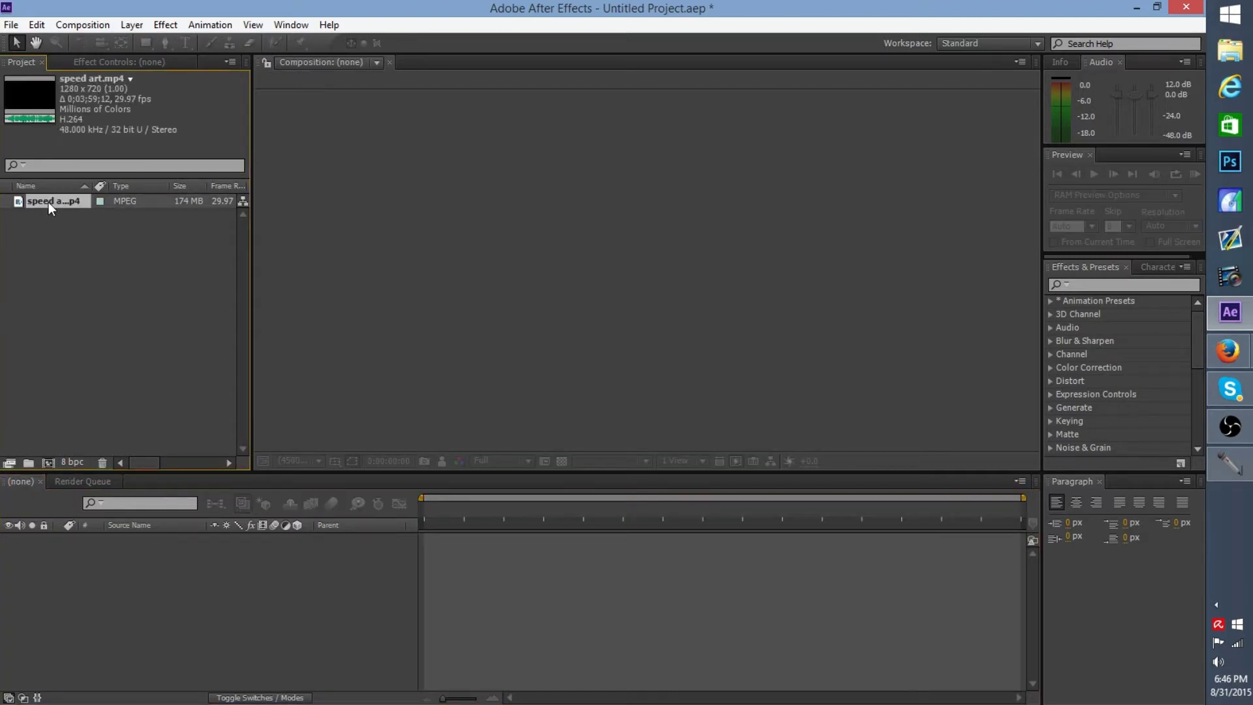
pyautogui.moveTo(38, 449); pyautogui.dragTo(44, 465)
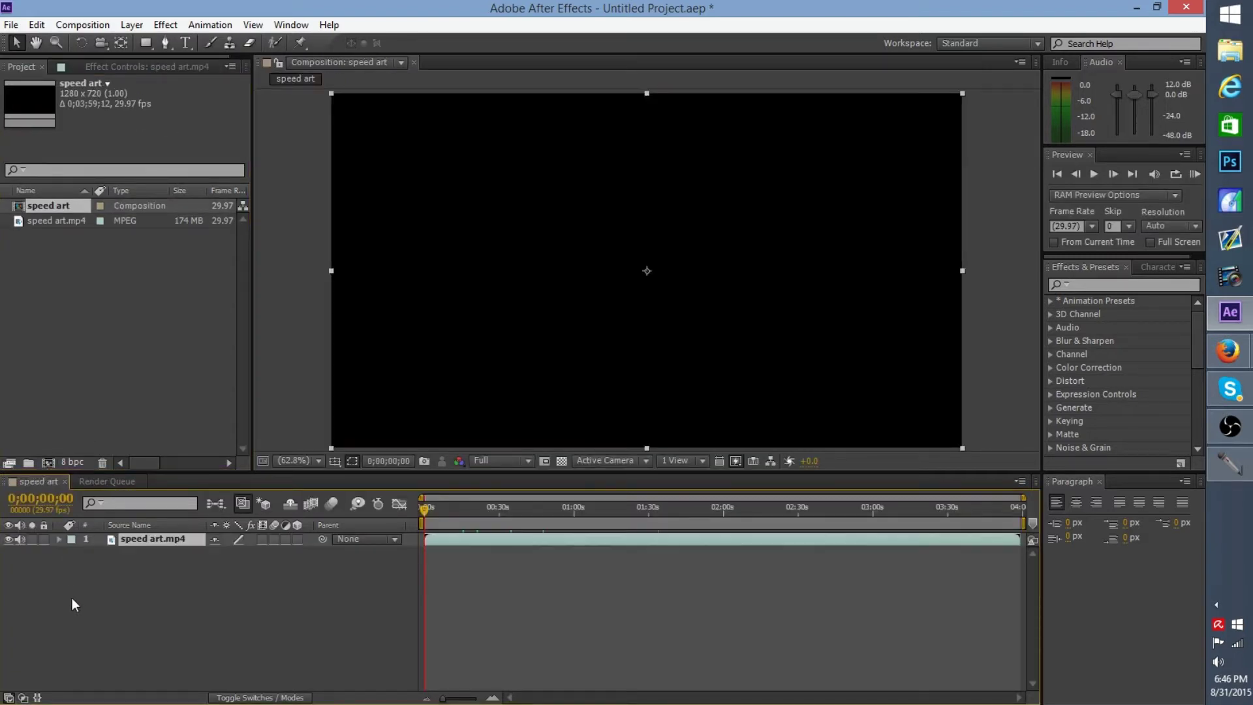
pyautogui.press('F2')
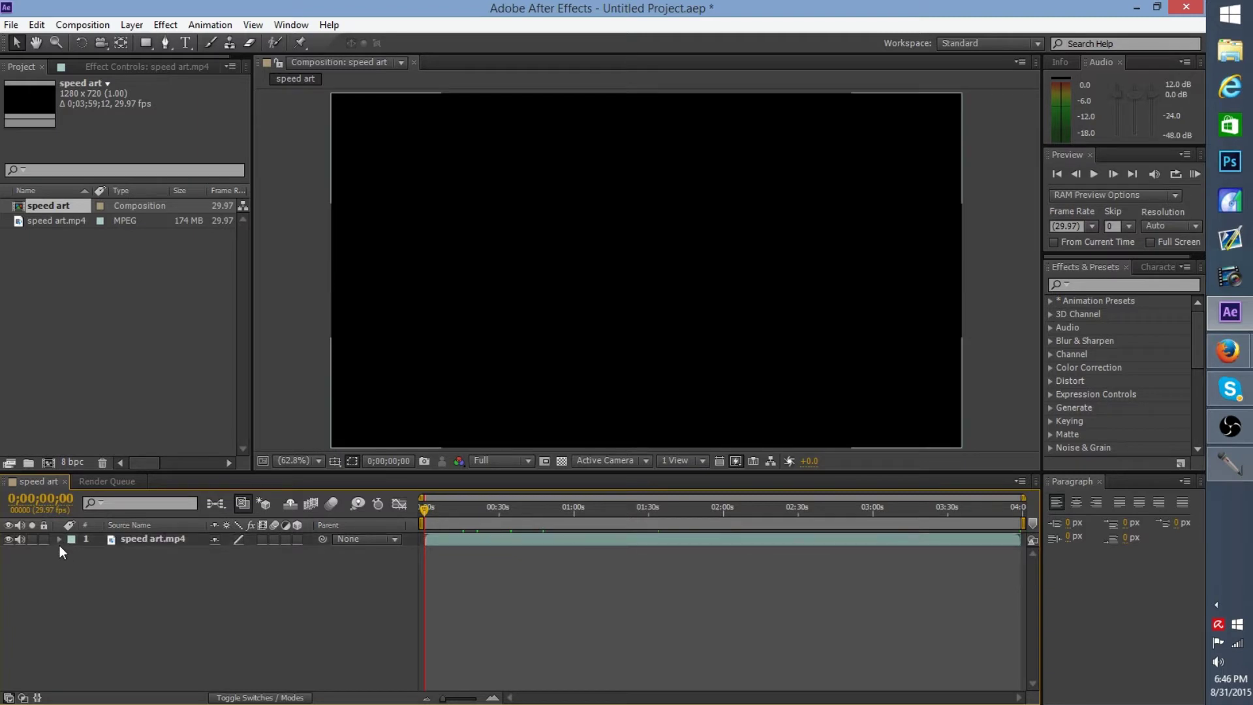
pyautogui.click(58, 541)
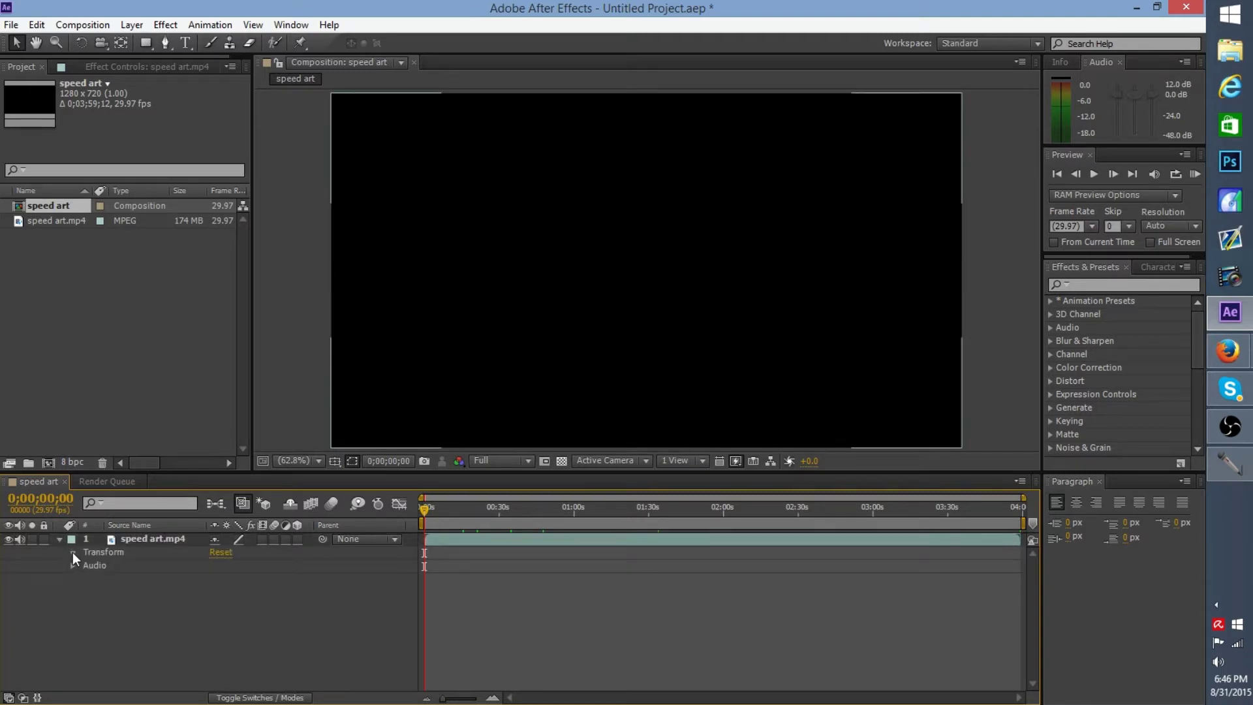
pyautogui.click(73, 552)
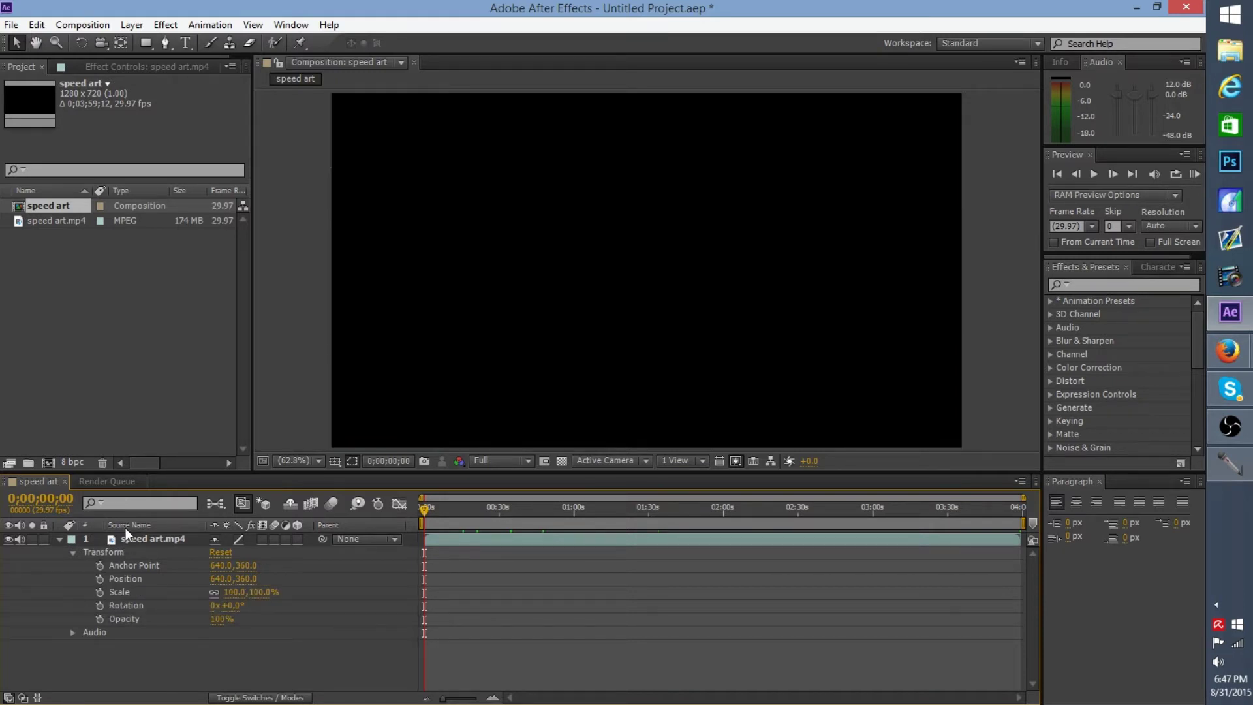
# Enable Scale keyframing at the start of the composition and set the layer's Scale to 0%
pyautogui.click(101, 593)
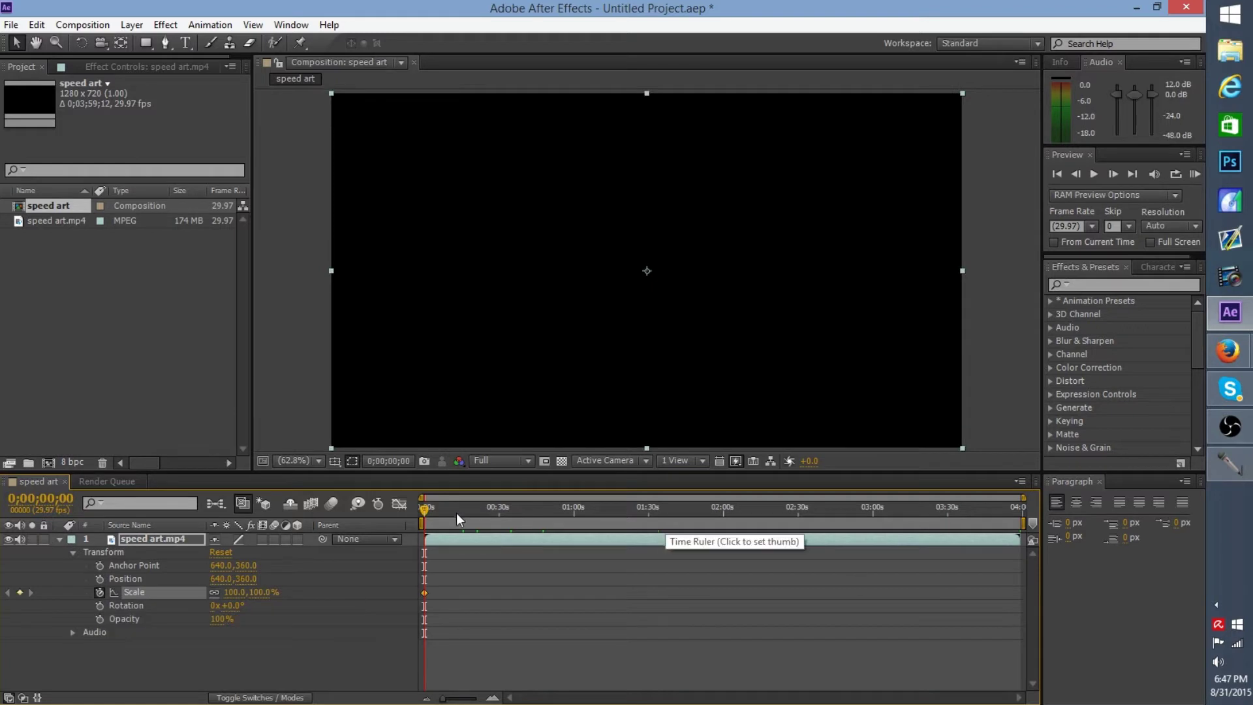
pyautogui.click(233, 592)
pyautogui.write('0')
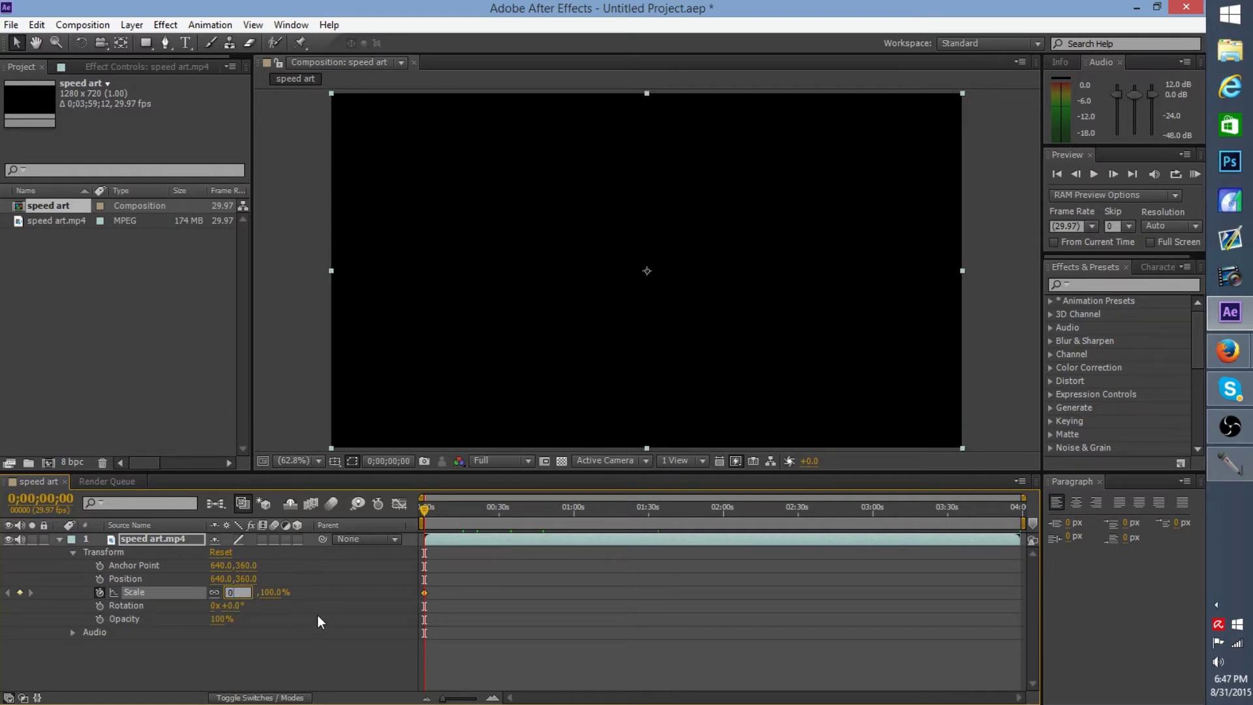
pyautogui.click(317, 615)
# Add a 100% Scale keyframe at 0;00;10;21
pyautogui.moveTo(495, 504); pyautogui.dragTo(452, 511)
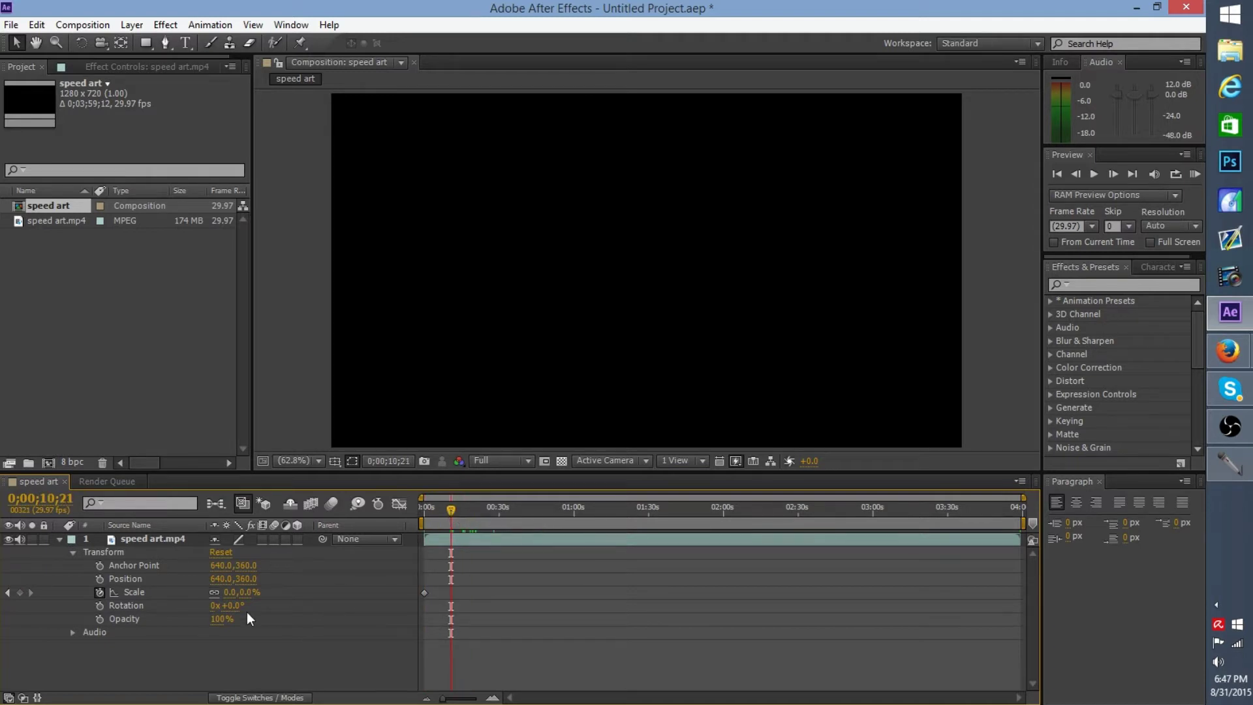
pyautogui.click(229, 593)
pyautogui.write('100')
pyautogui.press('Return')
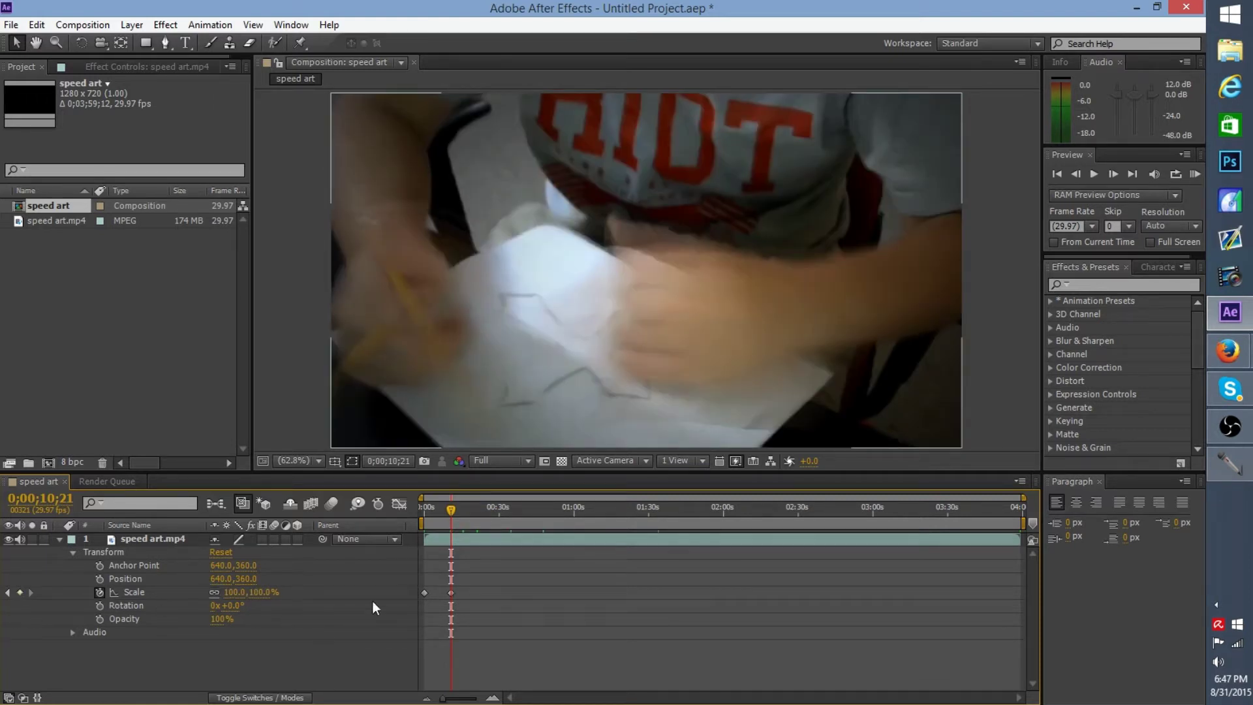
# Clear all Scale keyframes on the layer and re-enable Scale keyframing at 0;00;10;21
pyautogui.click(97, 597)
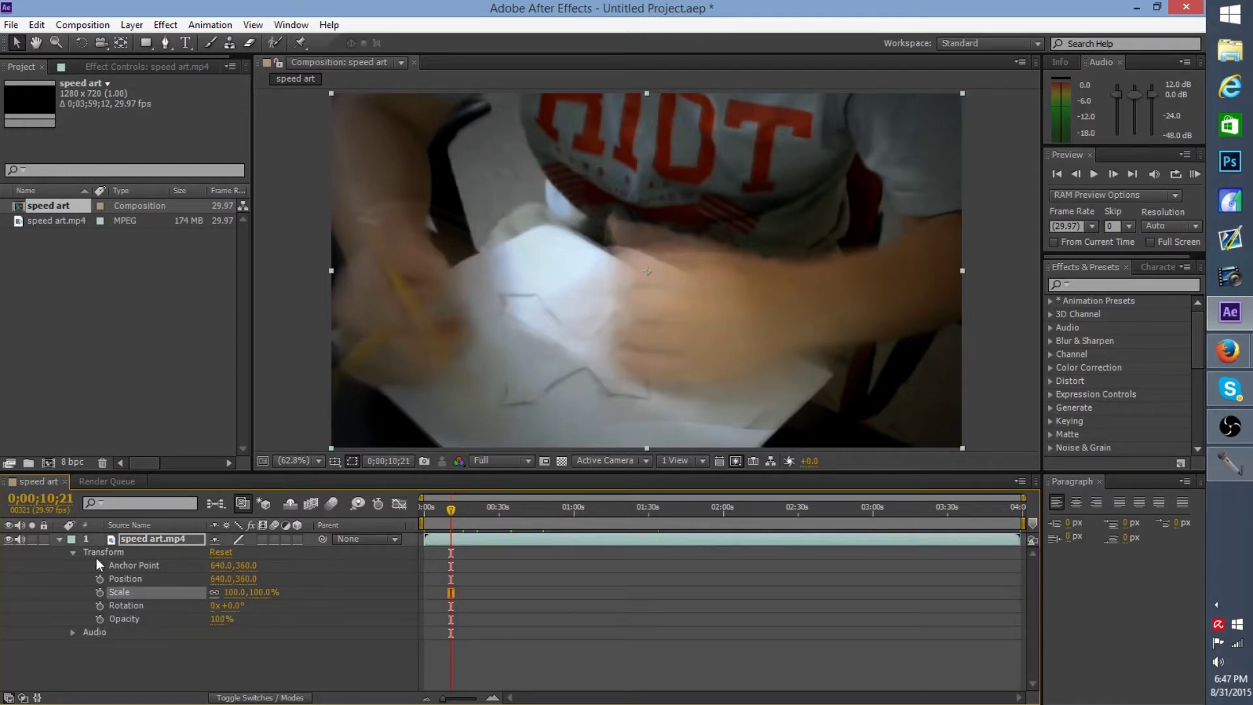
pyautogui.click(100, 592)
# Add a 0% Scale keyframe at the start of the composition and scrub through the animation to 0;00;10;12
pyautogui.click(422, 506)
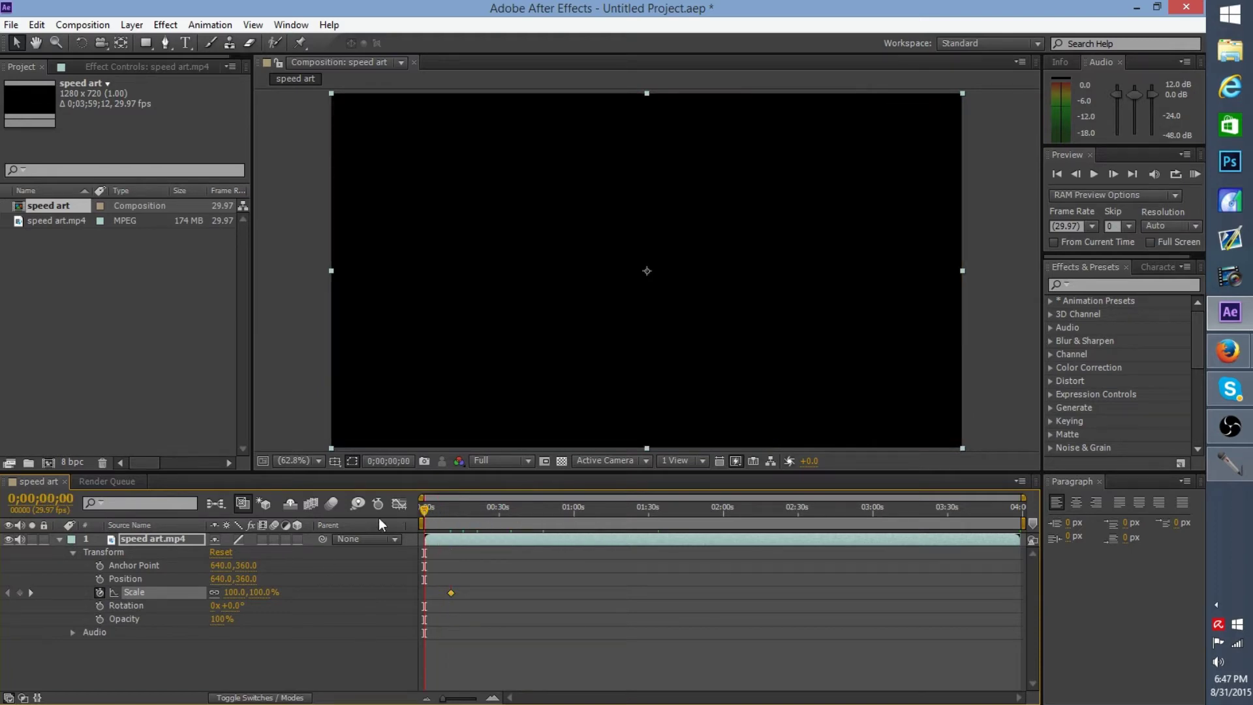
pyautogui.click(230, 592)
pyautogui.write('00')
pyautogui.press('Return')
pyautogui.click(468, 643)
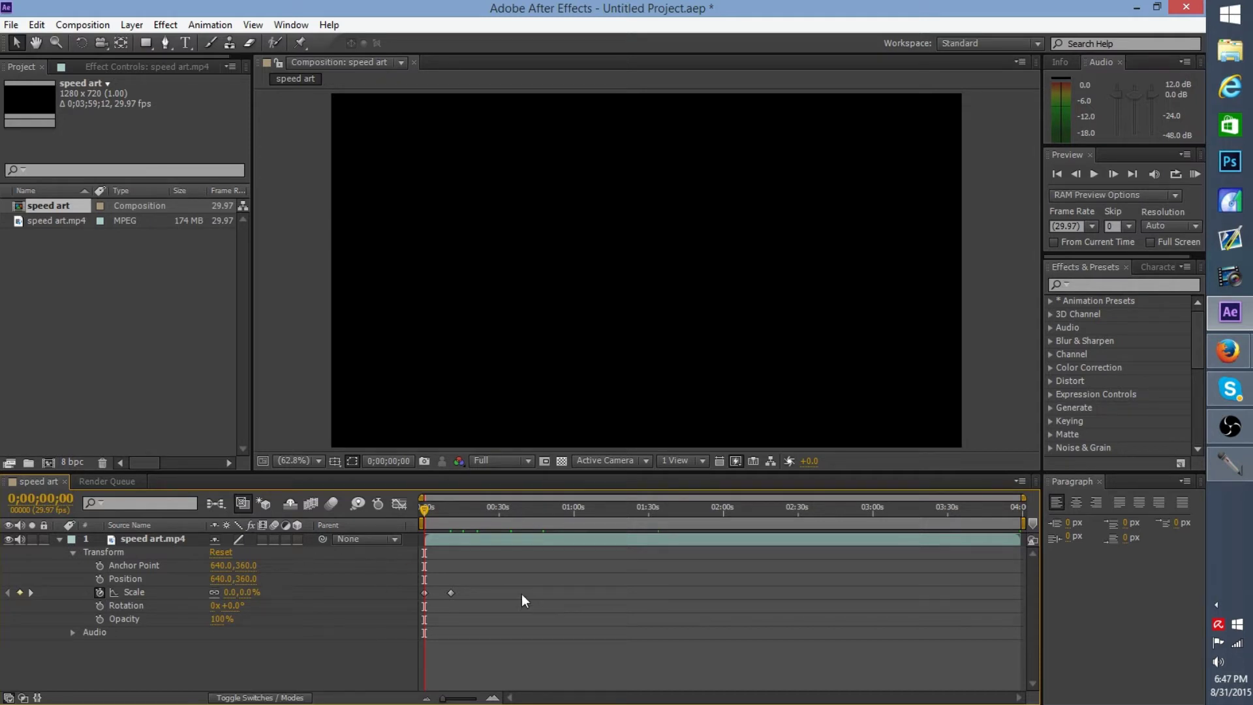
pyautogui.moveTo(540, 585); pyautogui.dragTo(431, 598)
pyautogui.moveTo(429, 507)
pyautogui.mouseDown()
pyautogui.moveTo(460, 491)
pyautogui.moveTo(433, 508)
pyautogui.moveTo(457, 510)
pyautogui.moveTo(443, 513)
pyautogui.mouseUp()
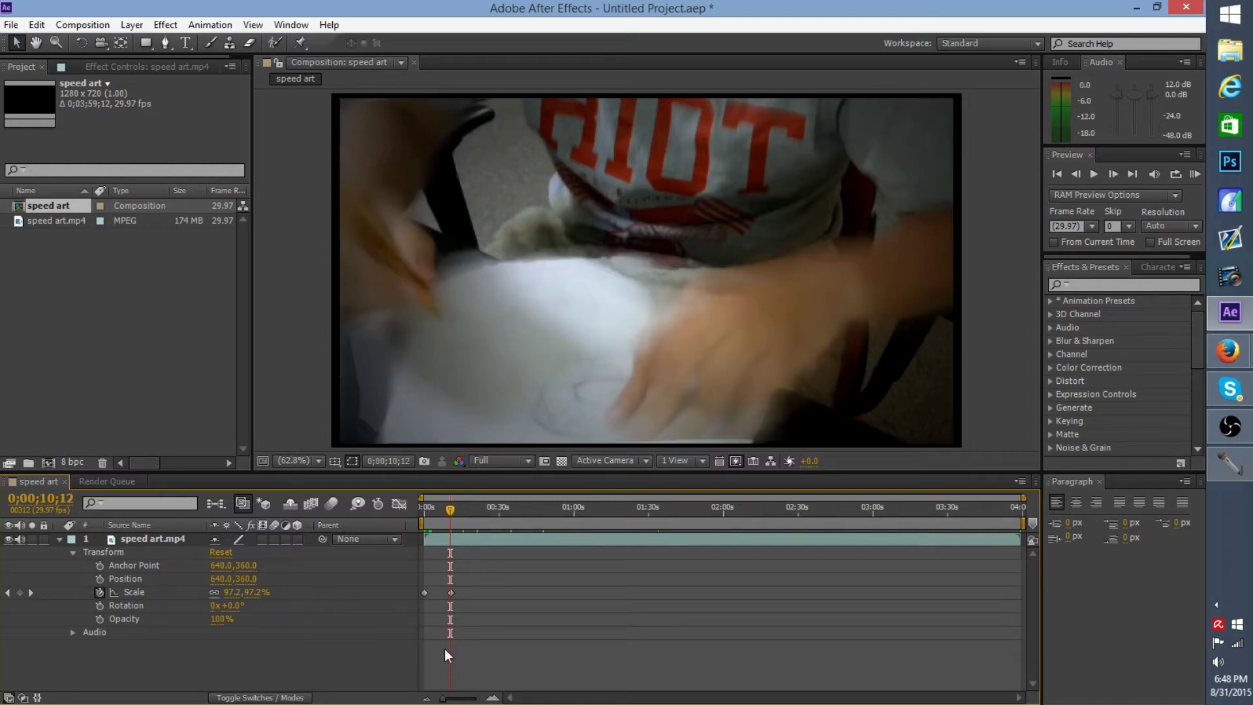
# Try lowering the layer's Audio Levels to -48 dB, and restore them to 0 dB
pyautogui.click(73, 633)
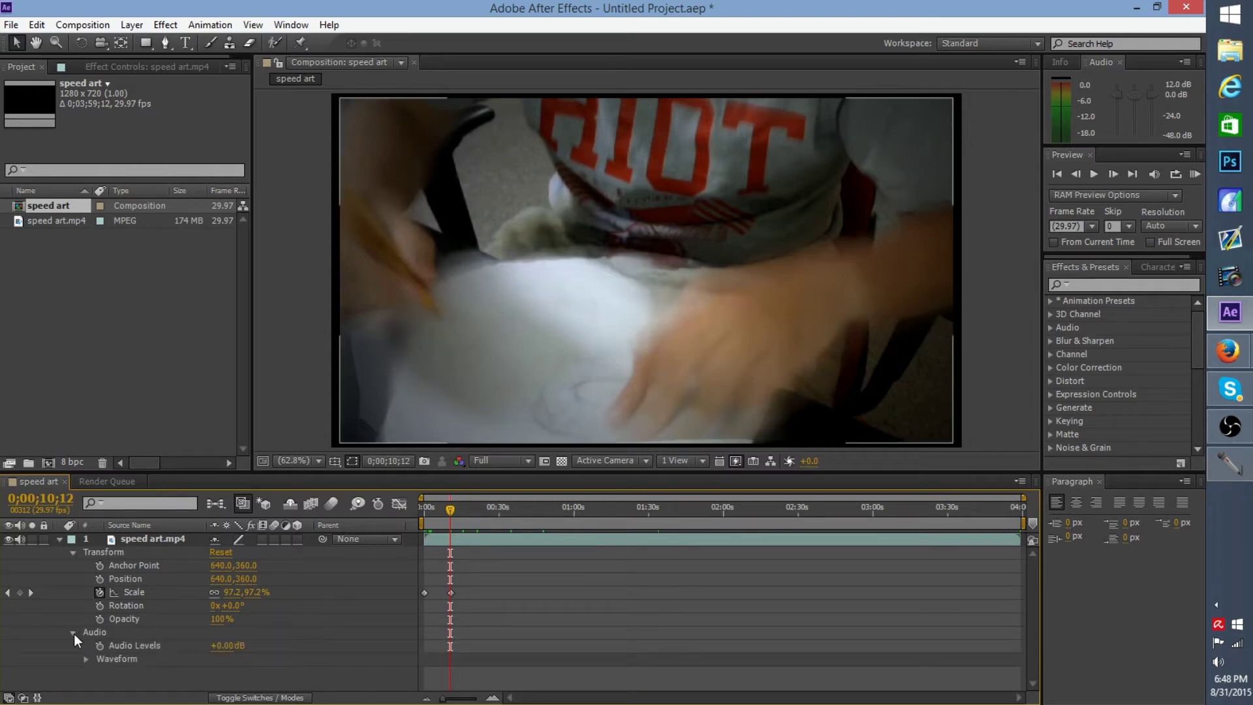
pyautogui.moveTo(219, 654); pyautogui.dragTo(163, 654)
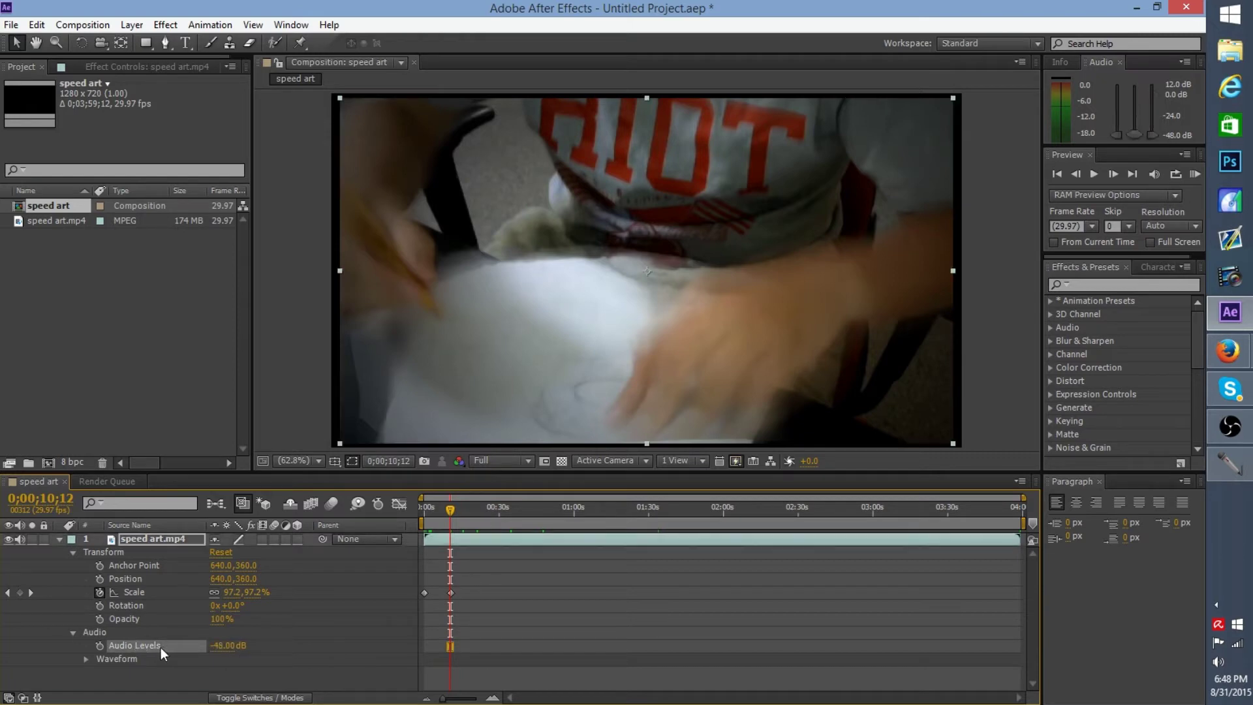
pyautogui.click(222, 646)
pyautogui.write('0')
pyautogui.click(350, 664)
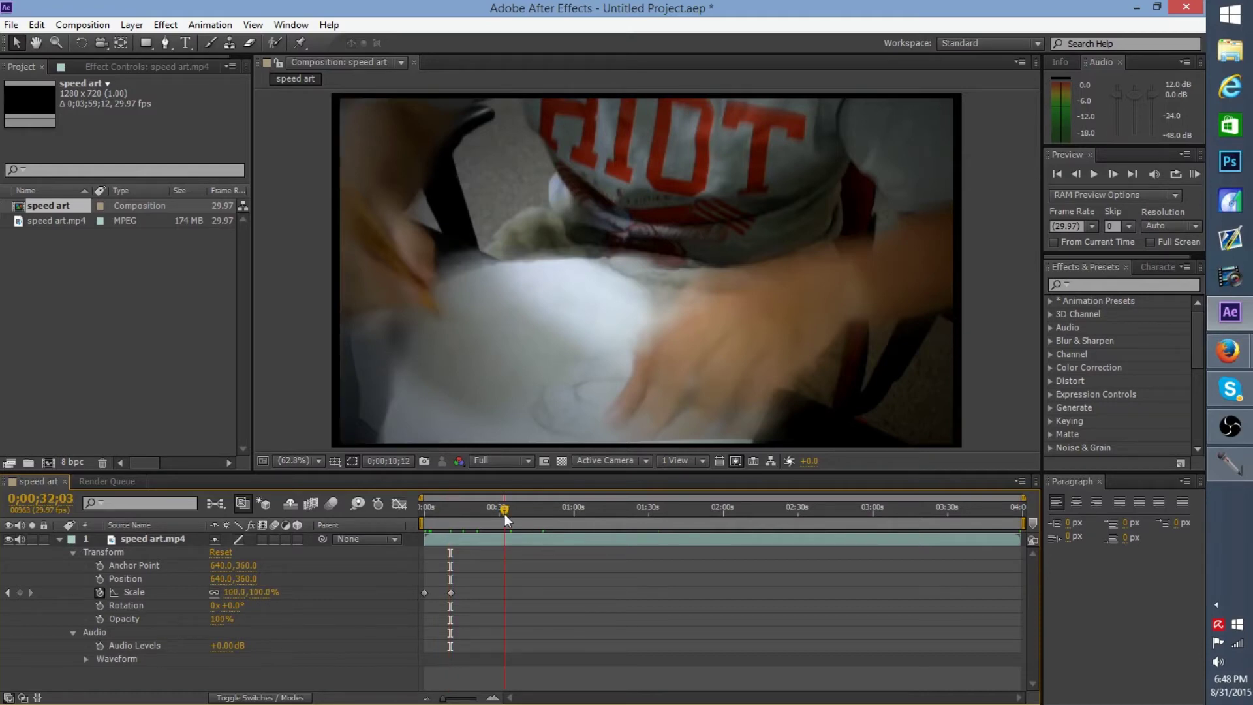
# Go to the frame at 0;01;01;13 and browse the categories in the effects and presets list
pyautogui.click(504, 512)
pyautogui.click(577, 512)
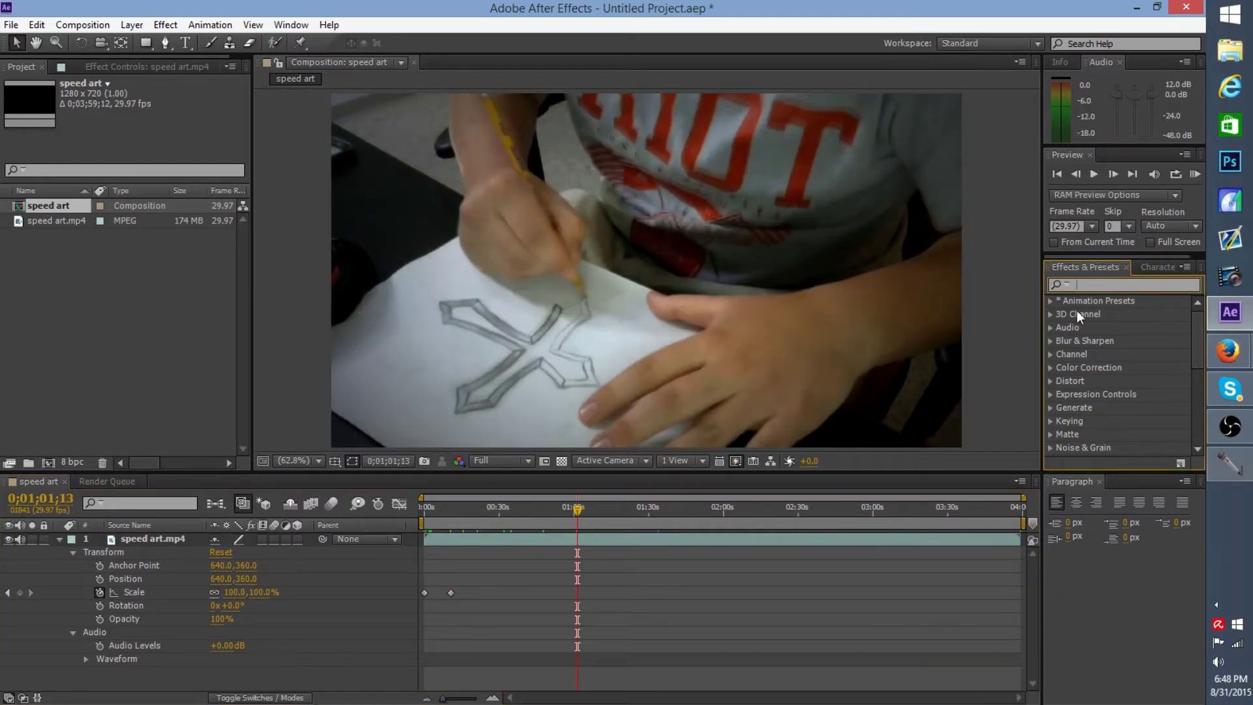
pyautogui.scroll(-5, 1110, 338)
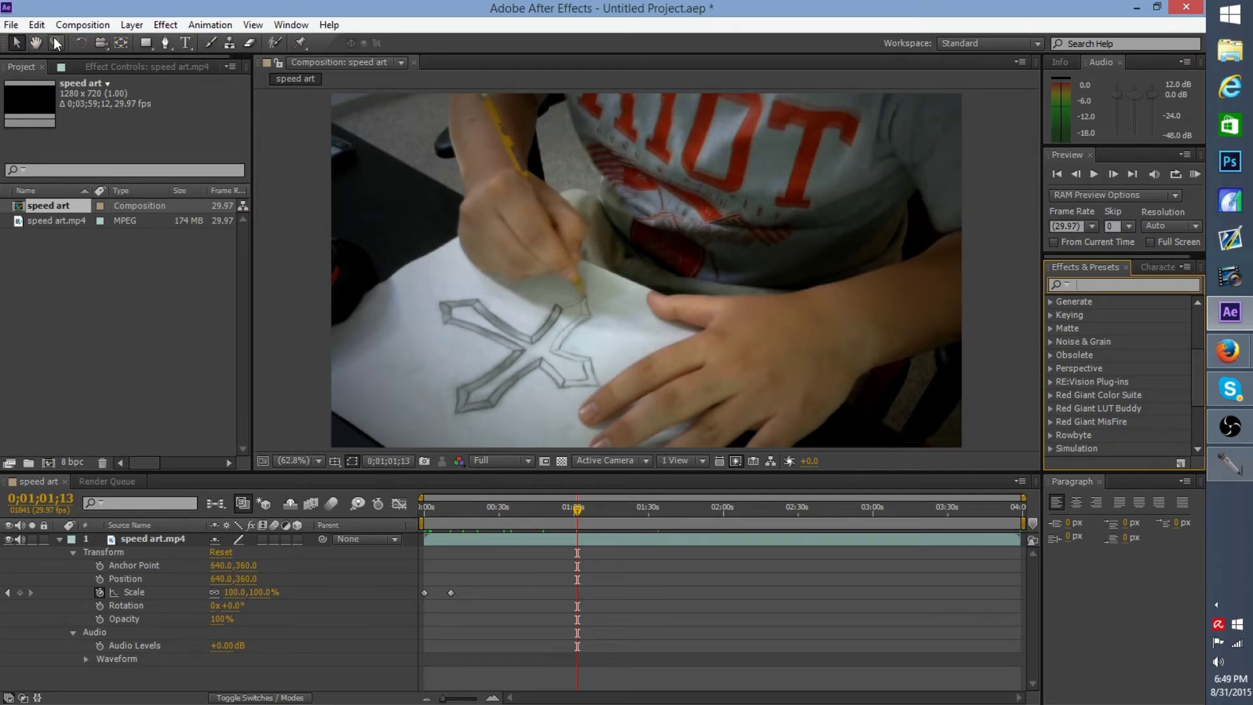
# Try zooming the composition view out to 6.25%, and restore the magnification to Fit
pyautogui.click(287, 464)
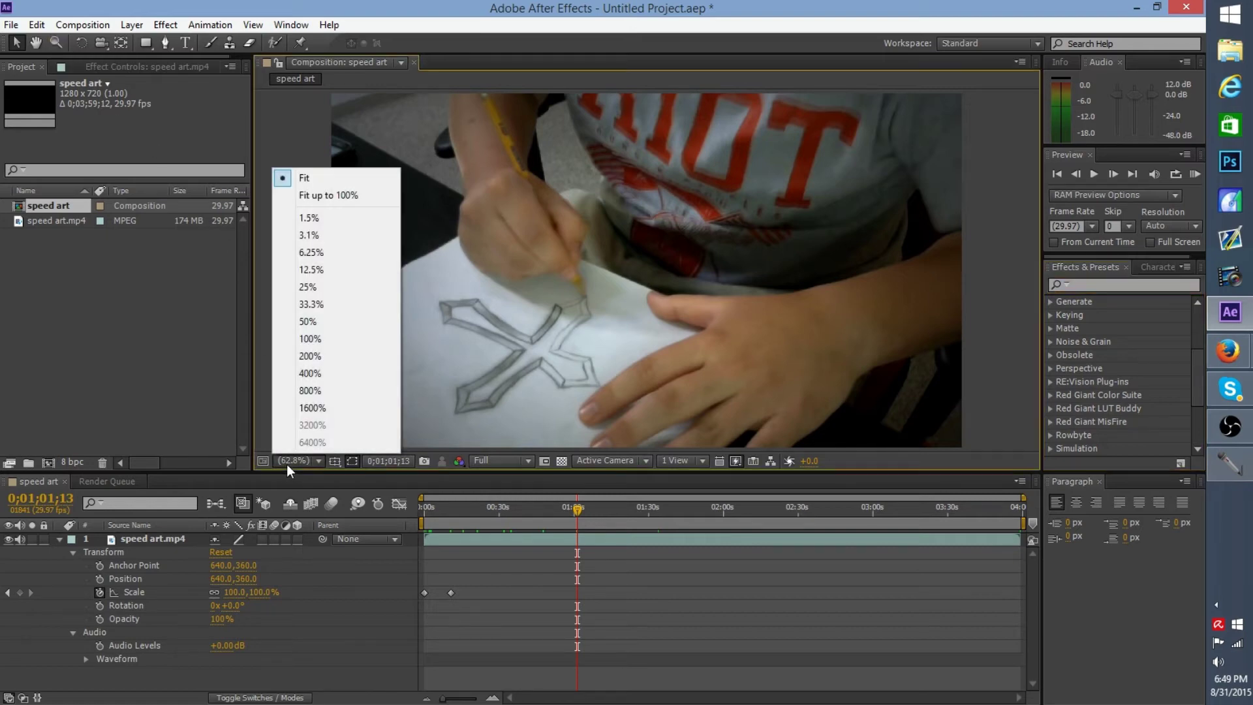
pyautogui.click(302, 178)
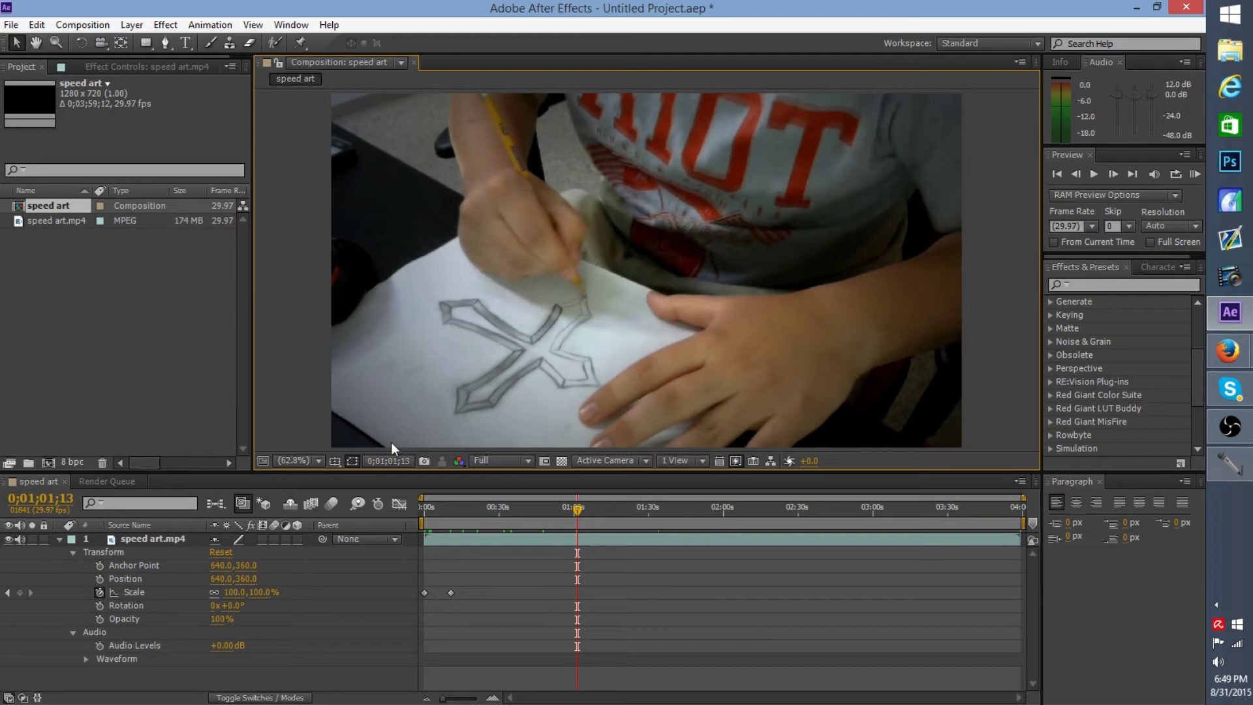
pyautogui.scroll(-7, 537, 284)
pyautogui.scroll(6, 538, 283)
pyautogui.scroll(-6, 538, 284)
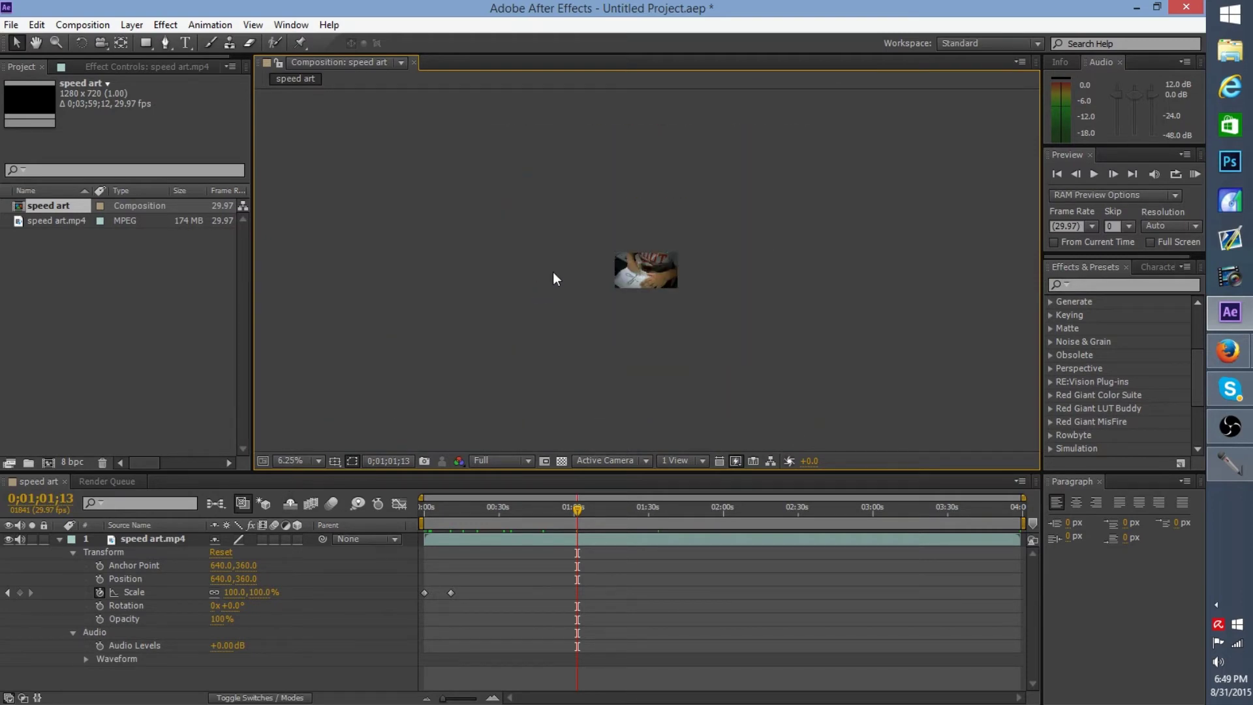
pyautogui.click(301, 460)
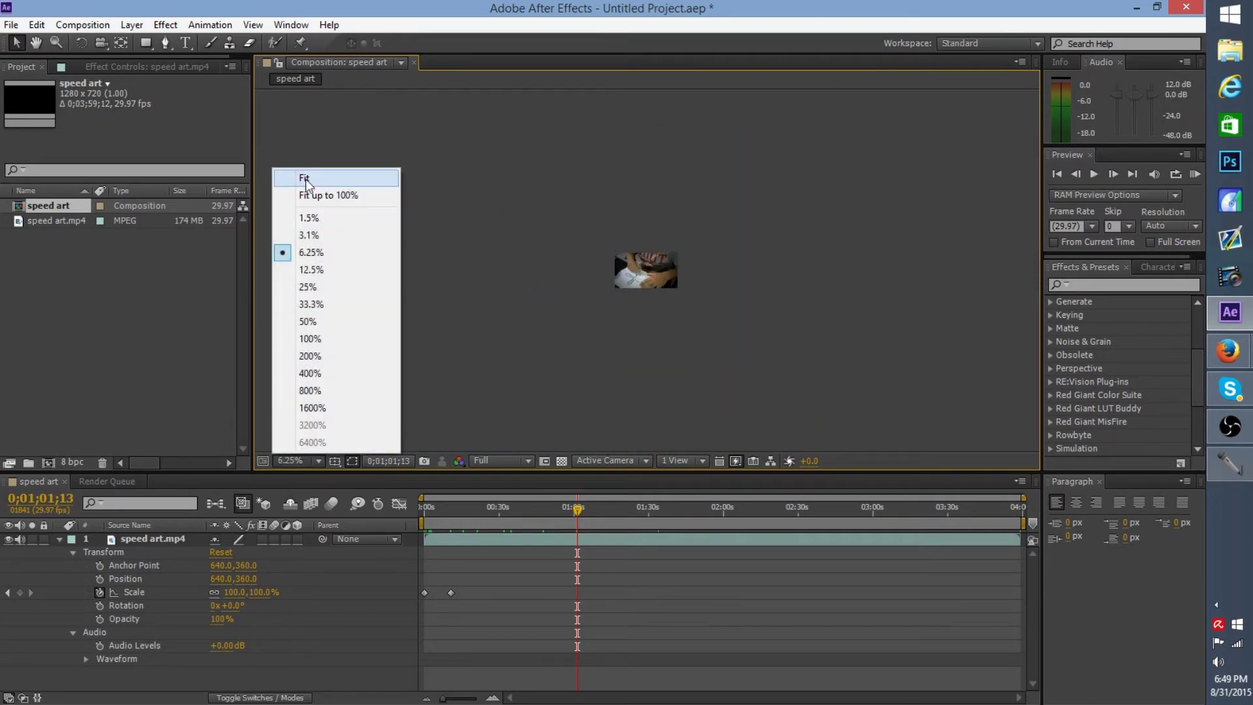
pyautogui.click(301, 177)
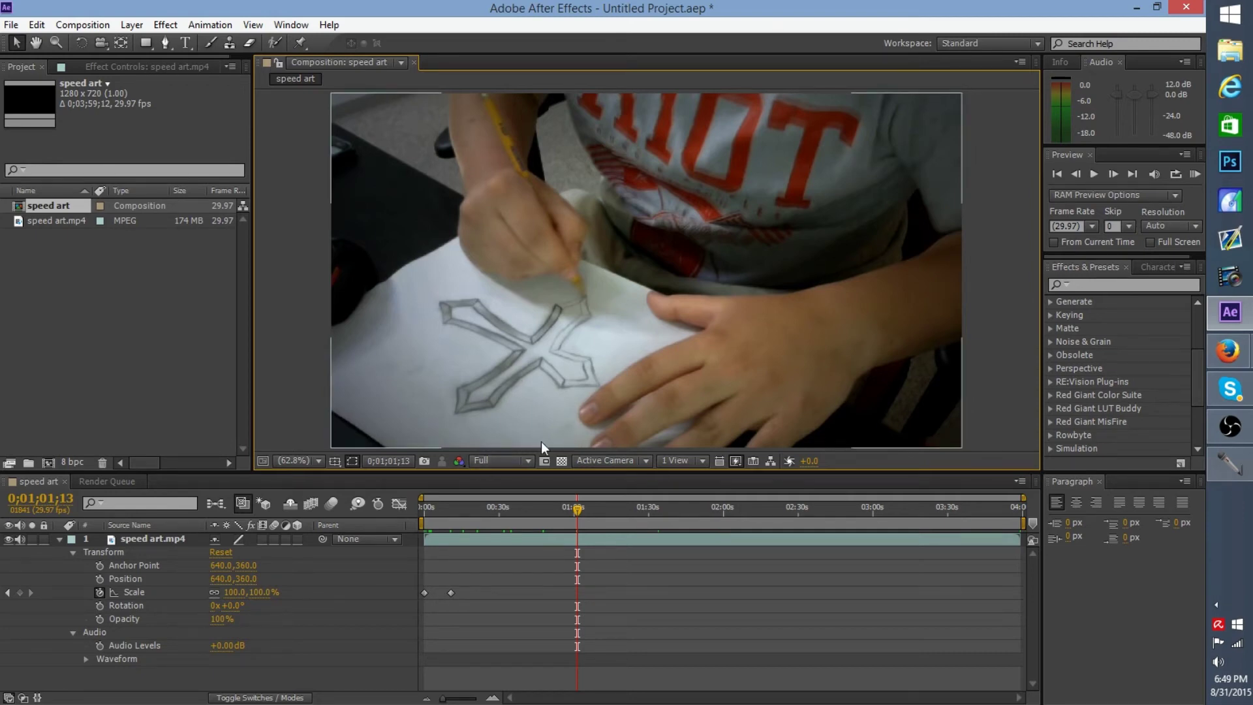
pyautogui.click(472, 463)
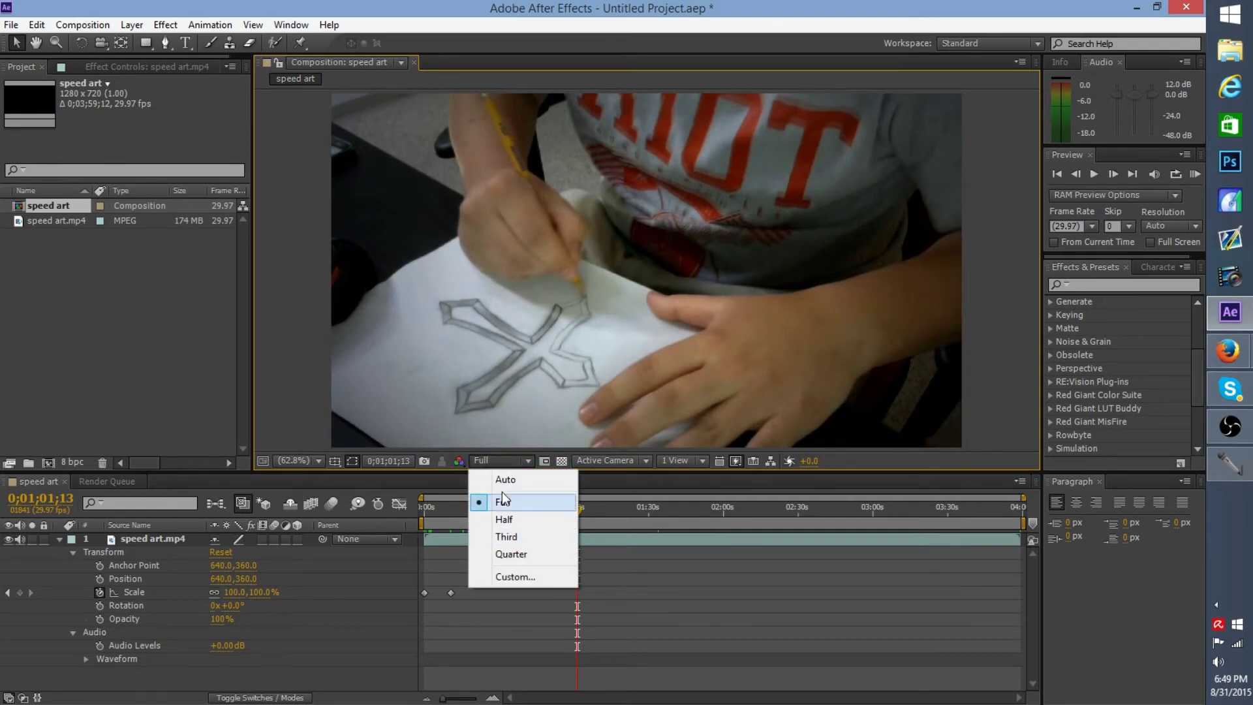
pyautogui.click(502, 461)
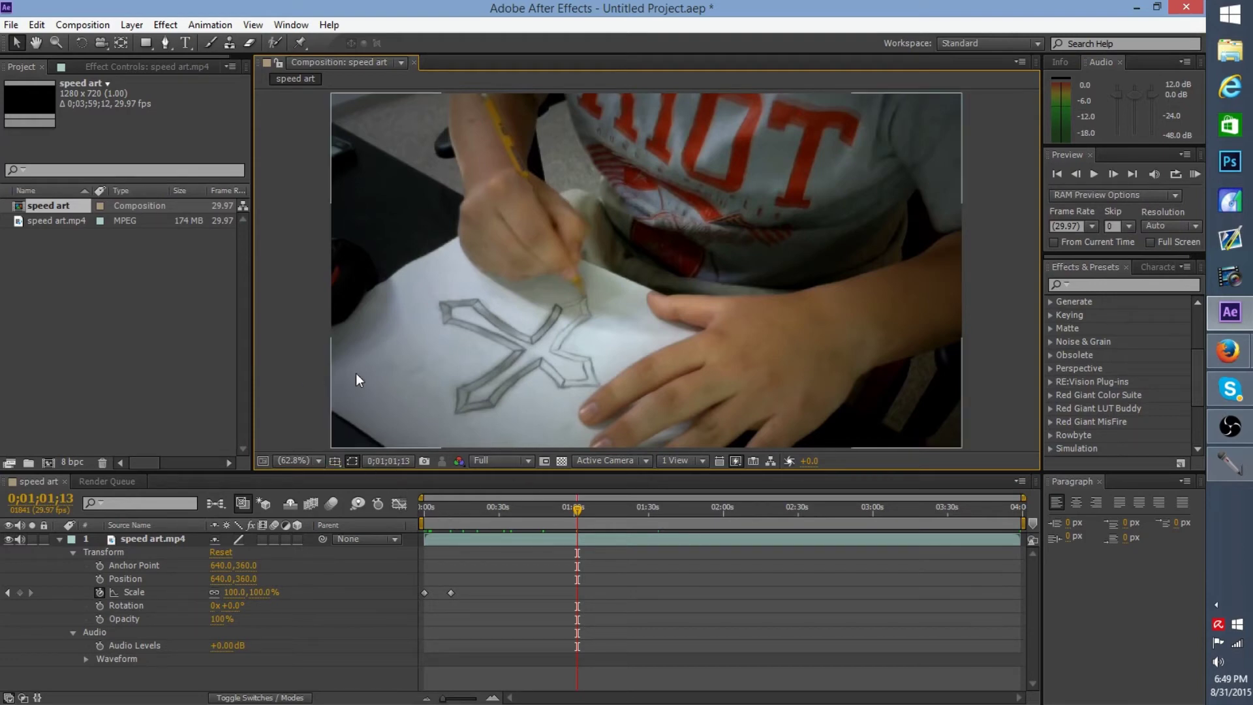
pyautogui.click(152, 45)
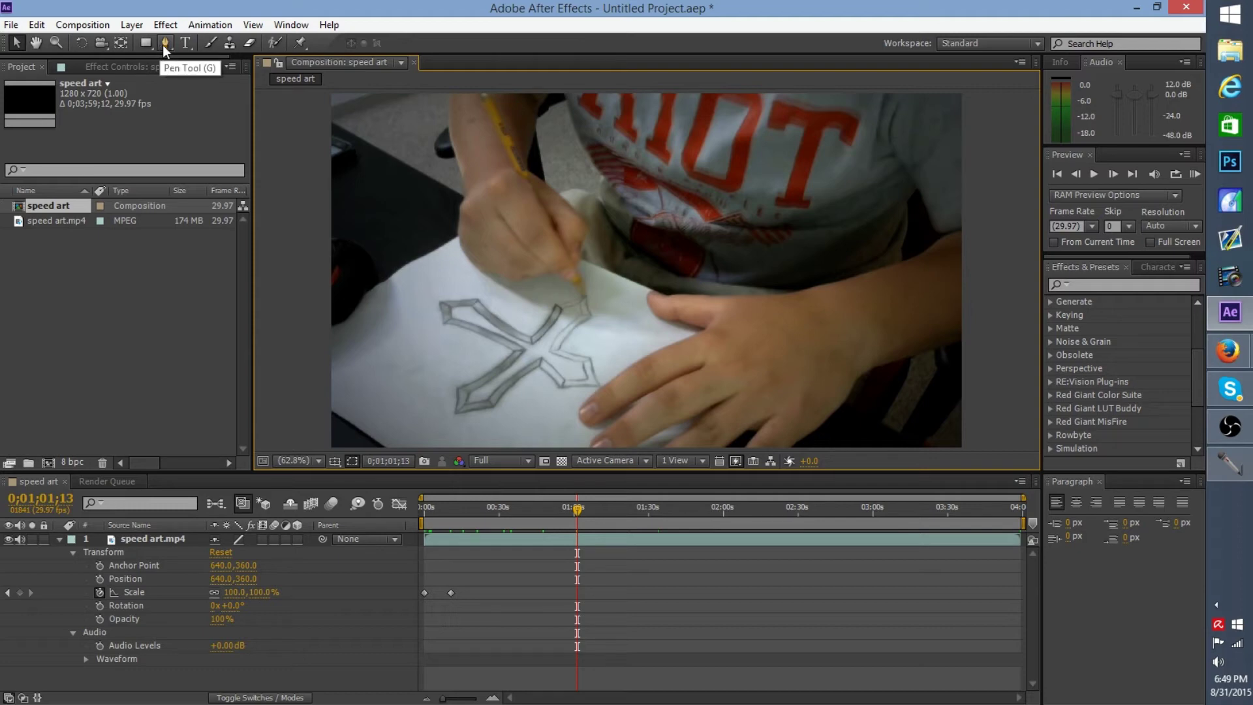
pyautogui.click(147, 43)
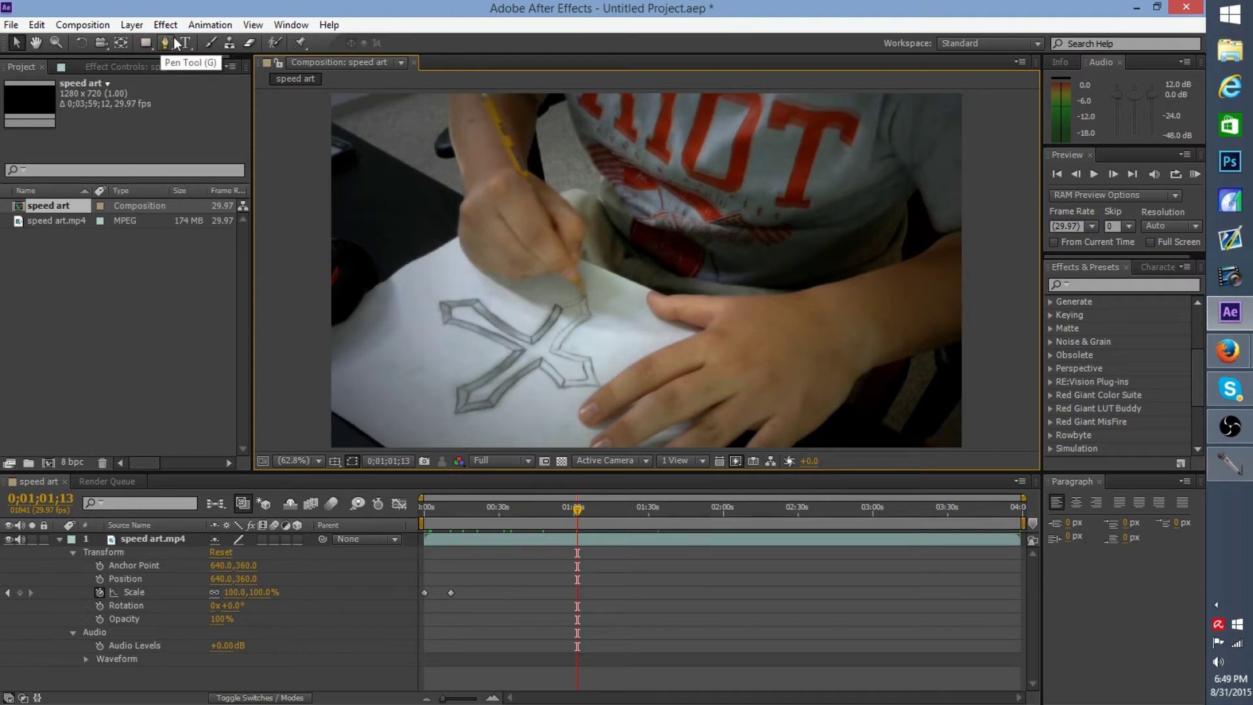
pyautogui.click(212, 42)
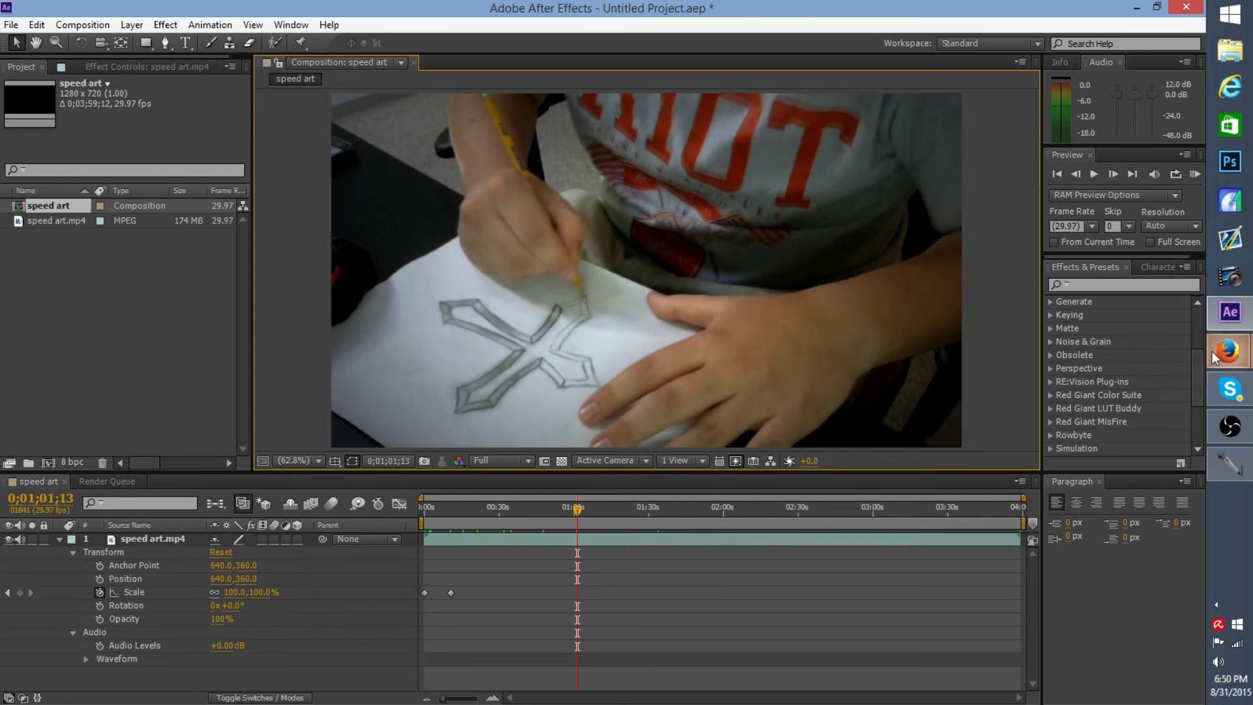
pyautogui.moveTo(1240, 335)
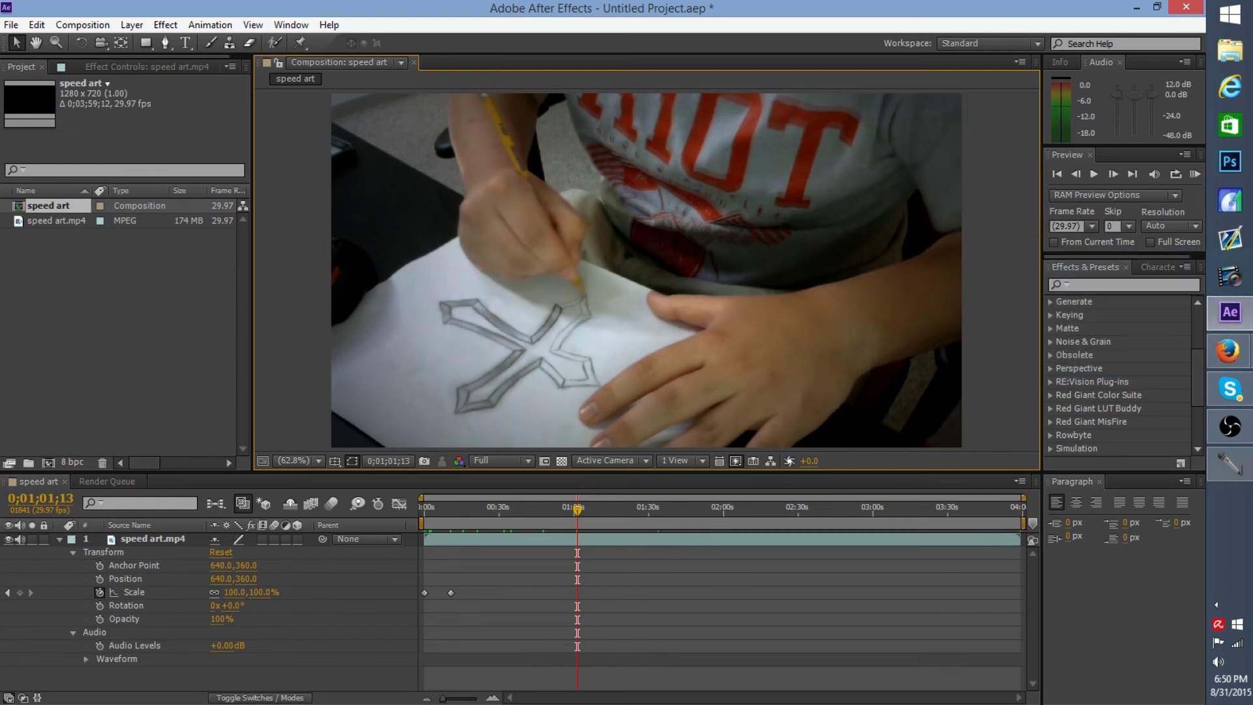